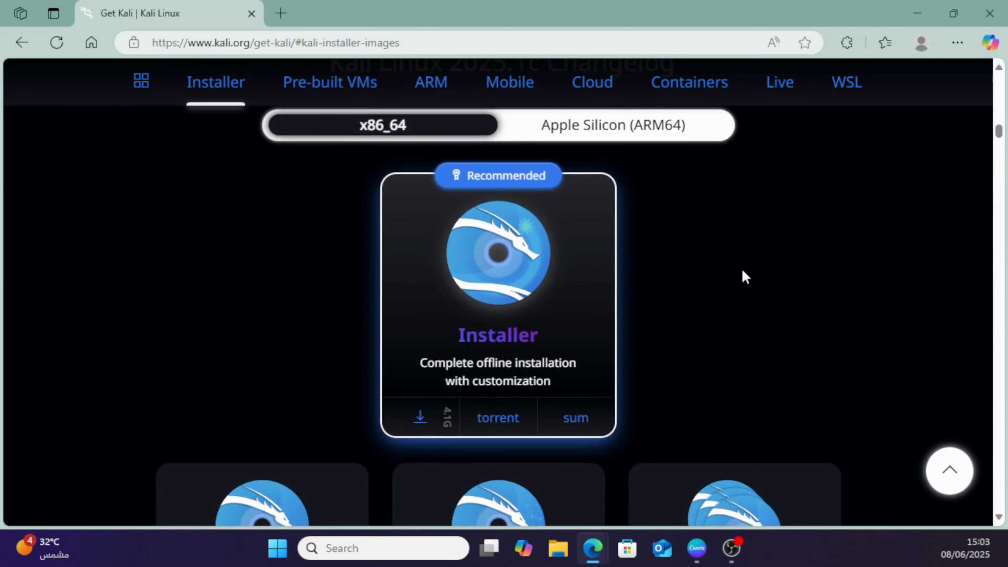
# Download the recommended x86_64 Kali Linux Installer image.
pyautogui.click(421, 415)
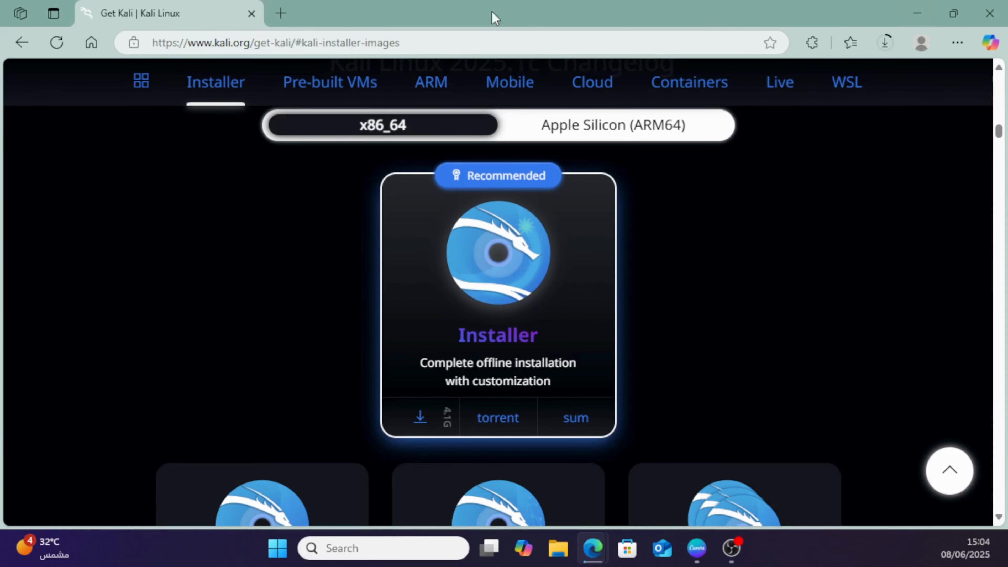
# Open virtualbox.org in a new browser tab.
pyautogui.click(281, 16)
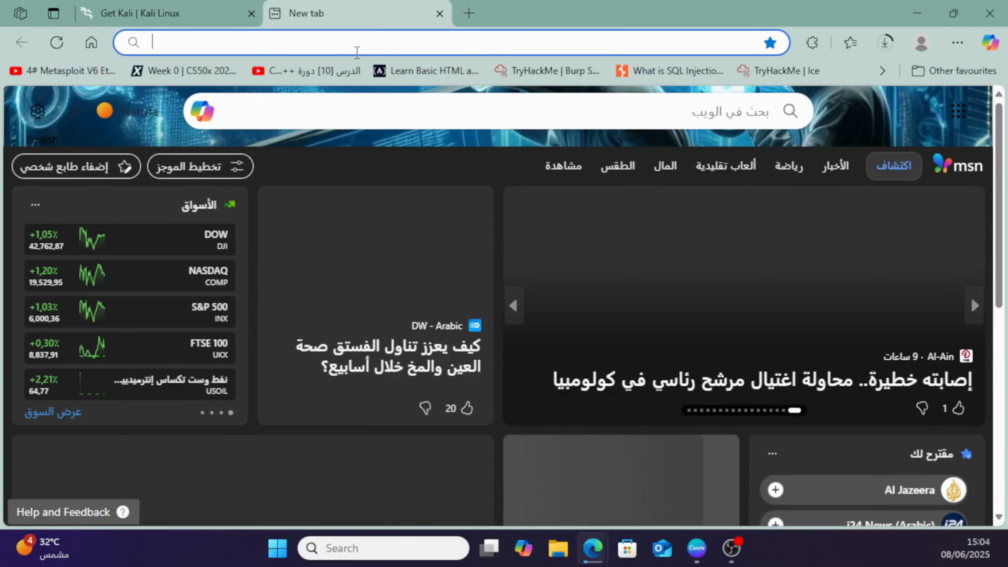
pyautogui.write('virtualbox')
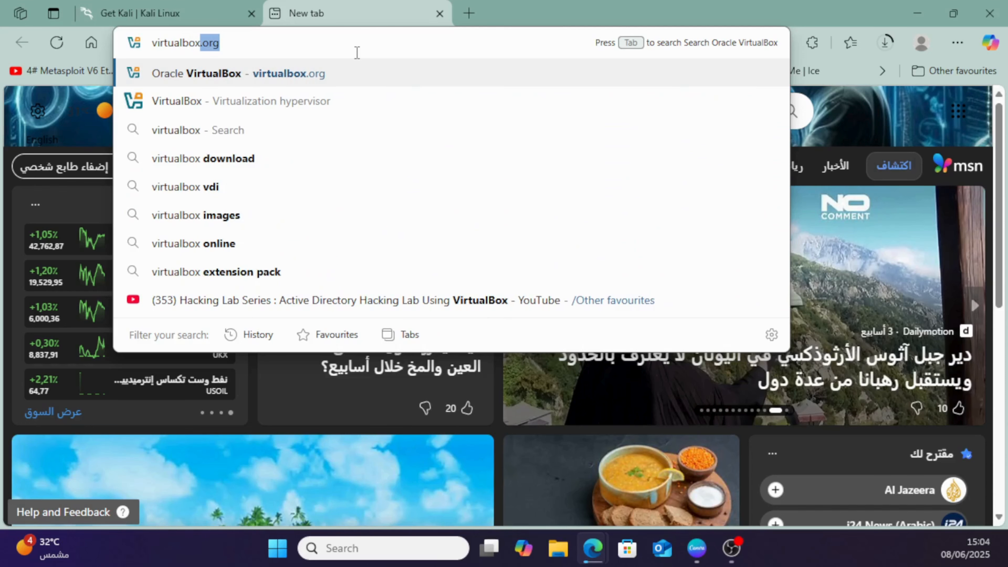
pyautogui.write('.org')
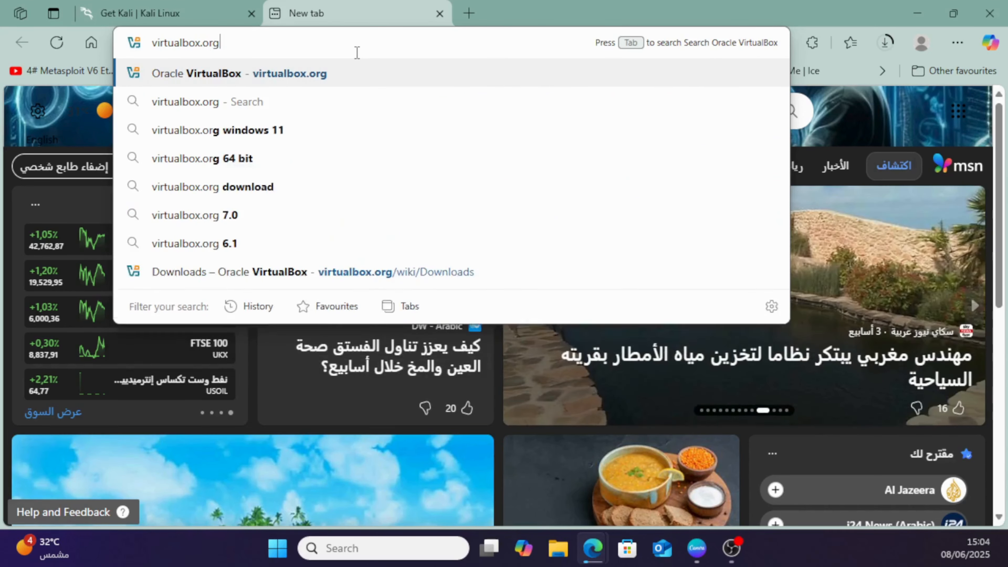
pyautogui.press('Return')
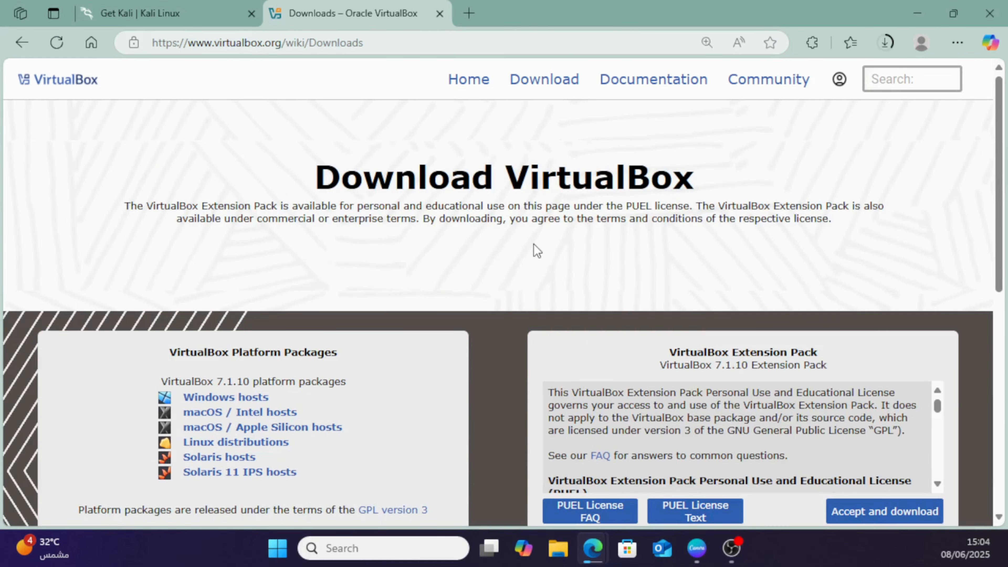
# Download the VirtualBox 7.1.10 package for Windows hosts and accept and download the matching Extension Pack.
pyautogui.scroll(-2, 533, 250)
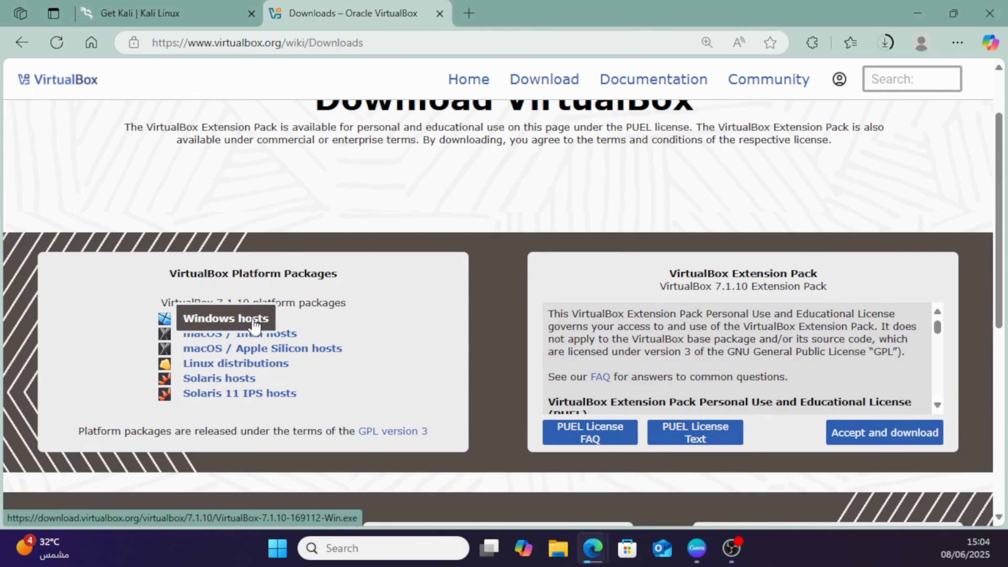
pyautogui.click(220, 324)
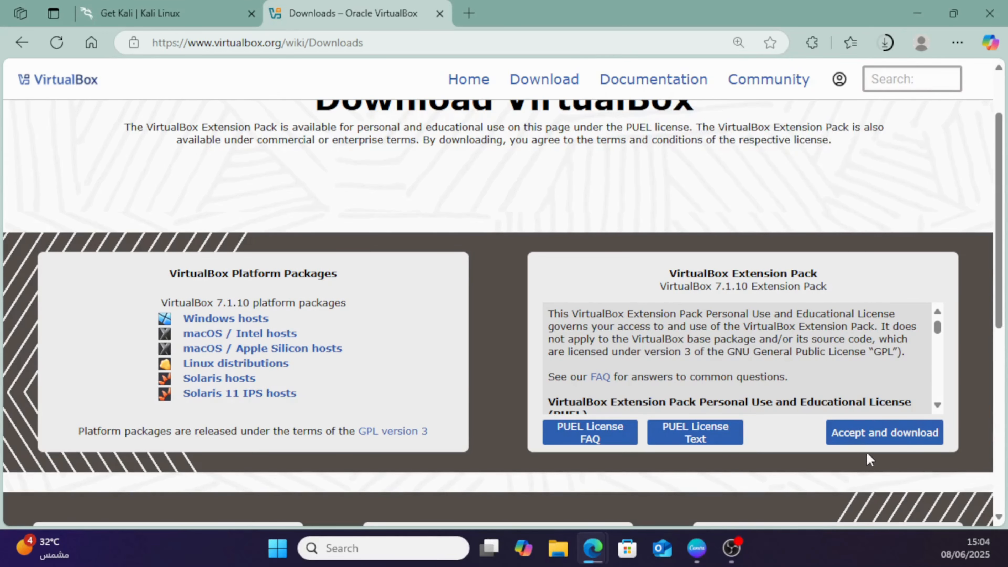
pyautogui.click(885, 442)
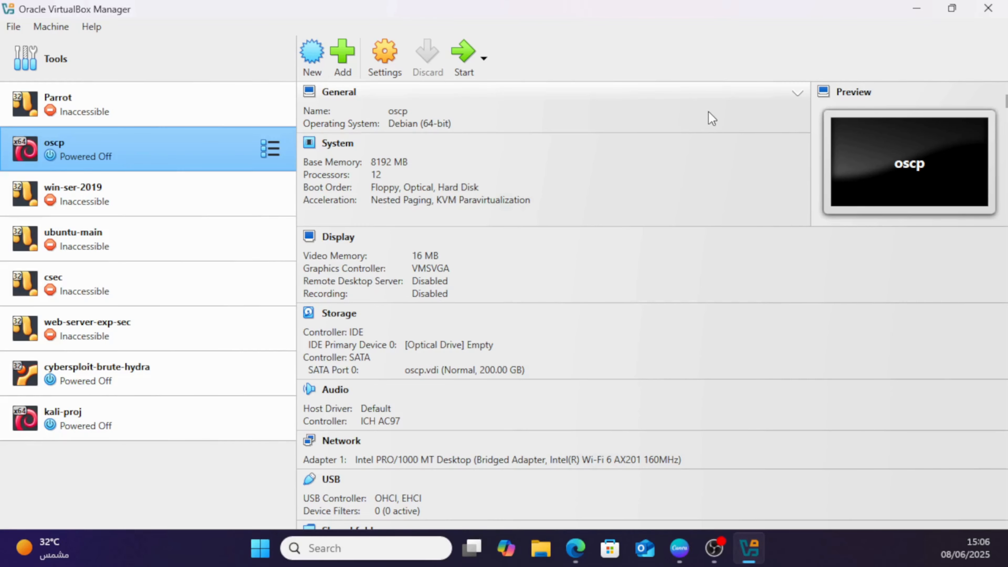
# Create a new virtual machine named kali new using the kali-linux-2025.1c-installer-amd64 (1) ISO from Downloads.
pyautogui.click(312, 52)
pyautogui.write('kali new')
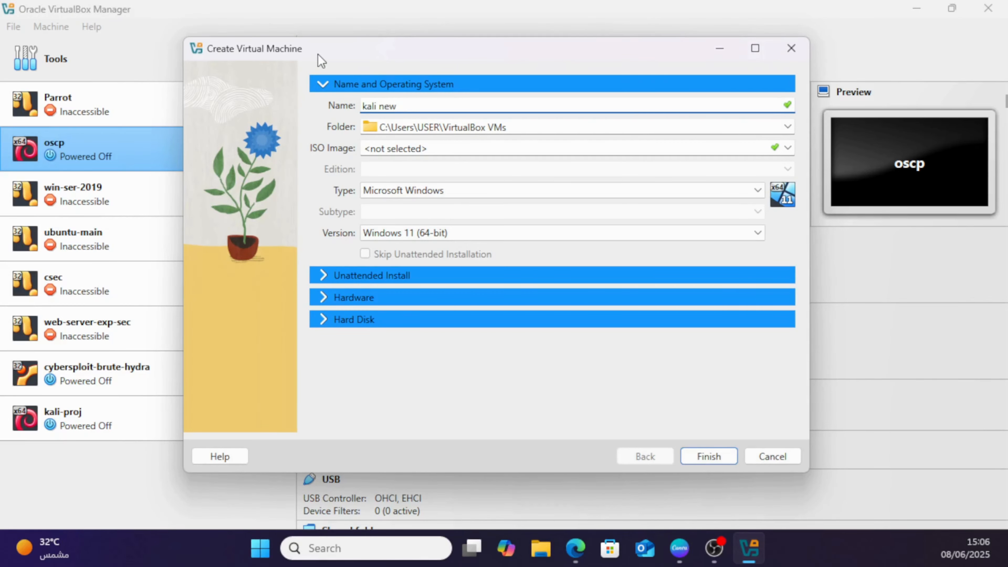
pyautogui.click(788, 148)
pyautogui.click(698, 176)
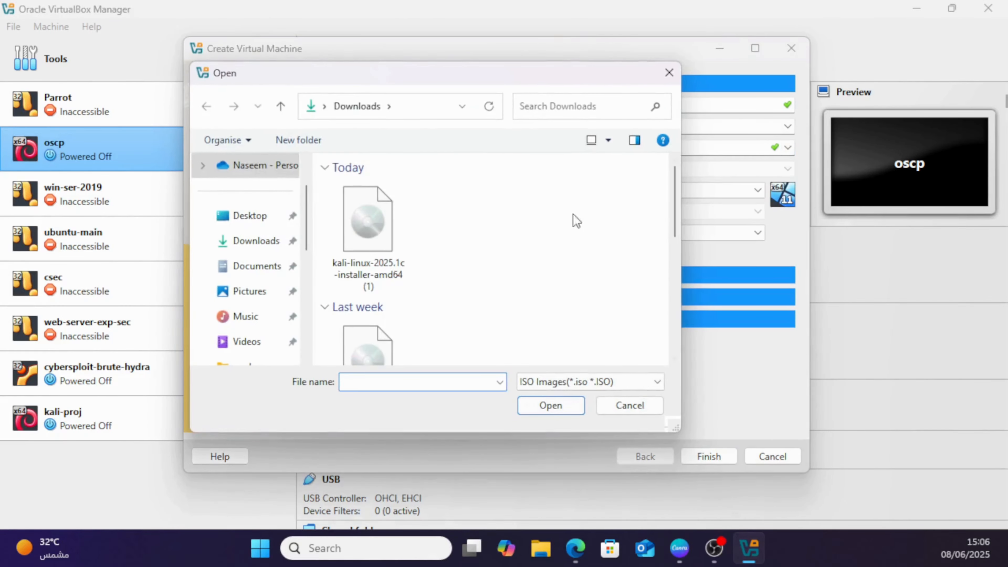
pyautogui.click(368, 224)
pyautogui.click(555, 405)
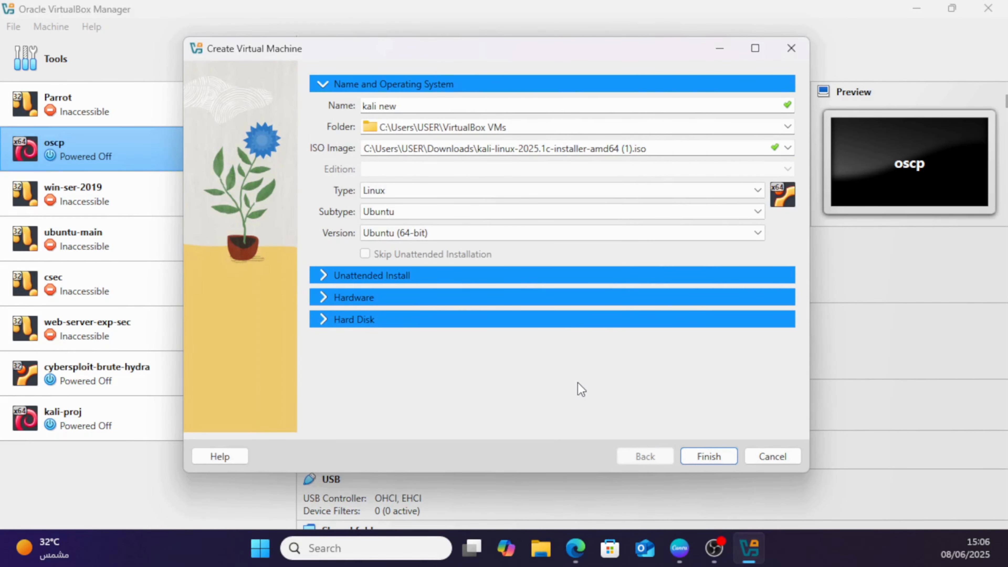
# Set the new virtual machine's Linux subtype to Debian.
pyautogui.click(758, 213)
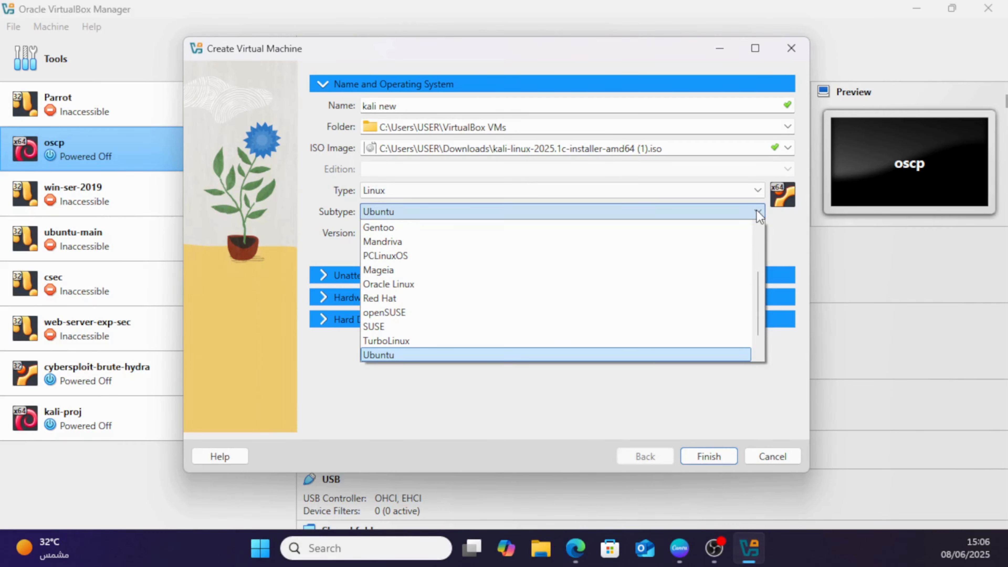
pyautogui.scroll(2, 721, 274)
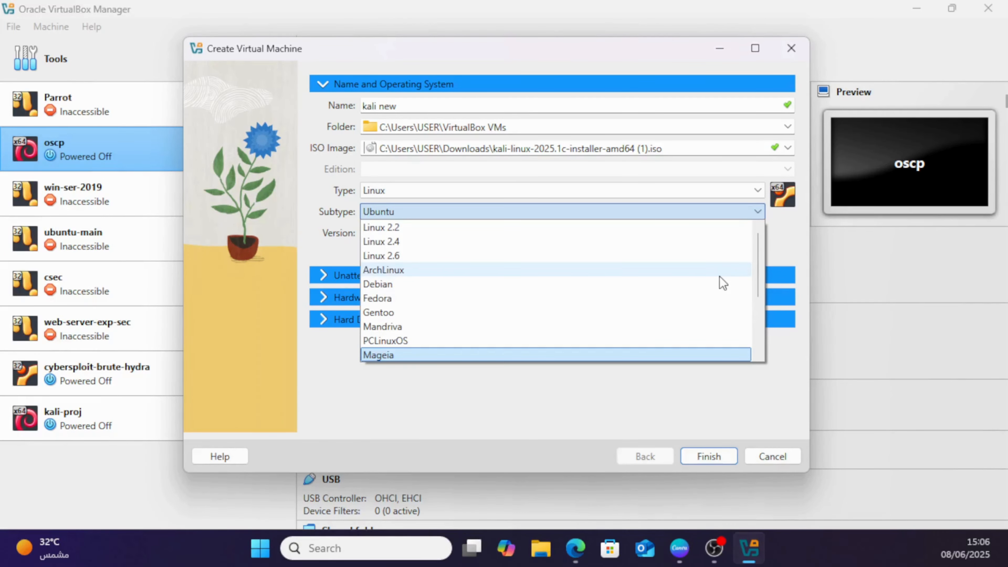
pyautogui.click(687, 286)
# In the new machine's hardware settings, raise the processor count to 12.
pyautogui.click(670, 281)
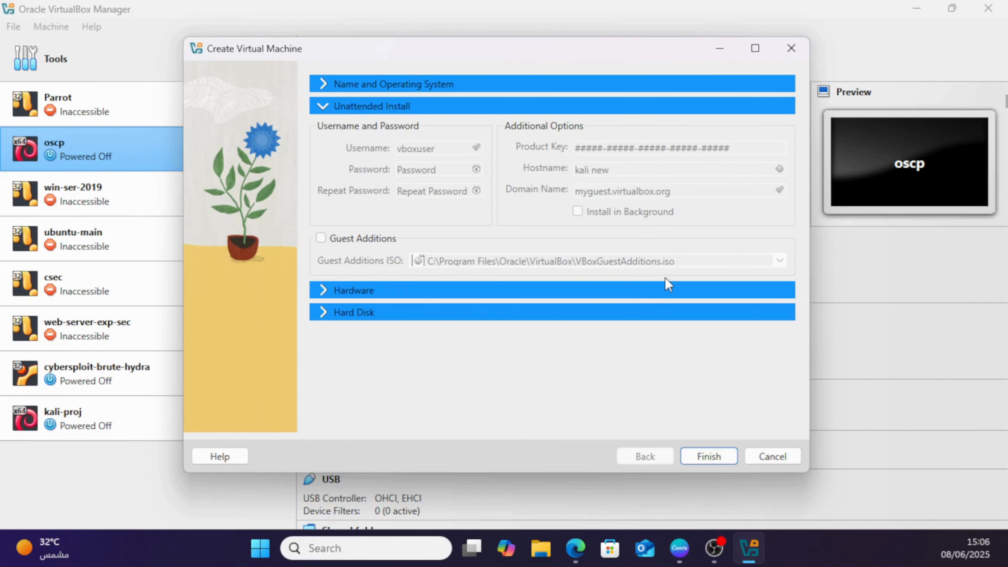
pyautogui.click(642, 292)
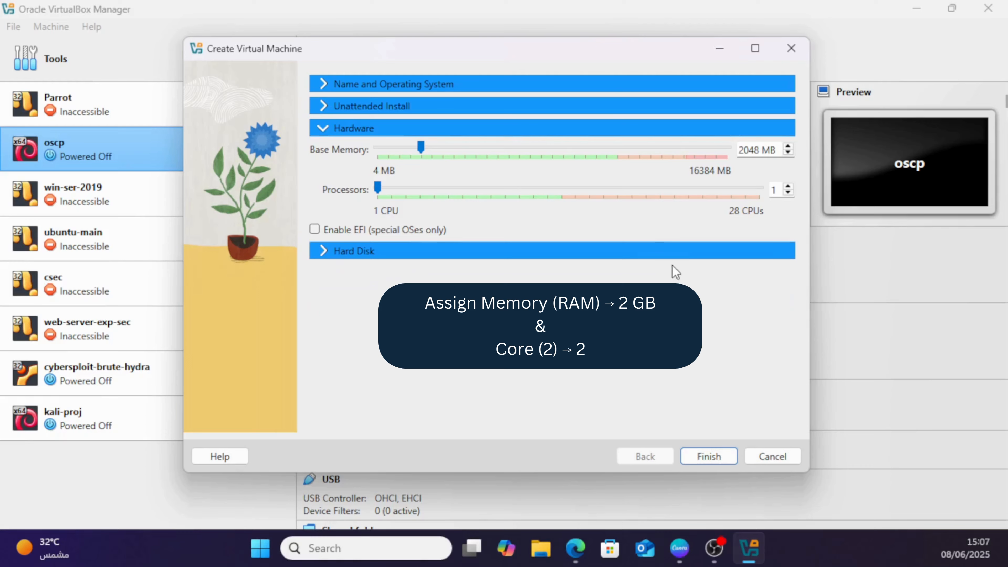
pyautogui.moveTo(780, 150); pyautogui.dragTo(738, 150)
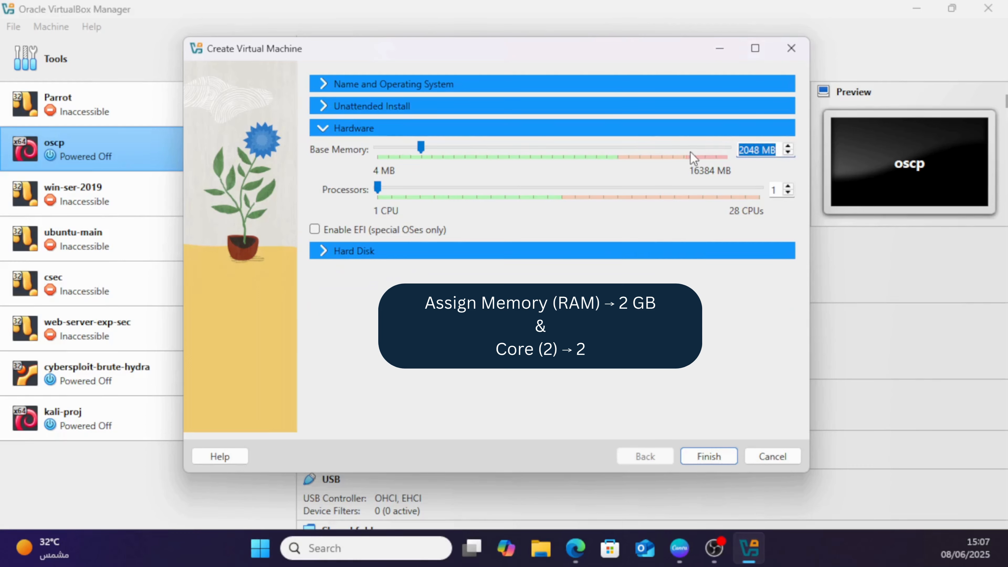
pyautogui.click(788, 187)
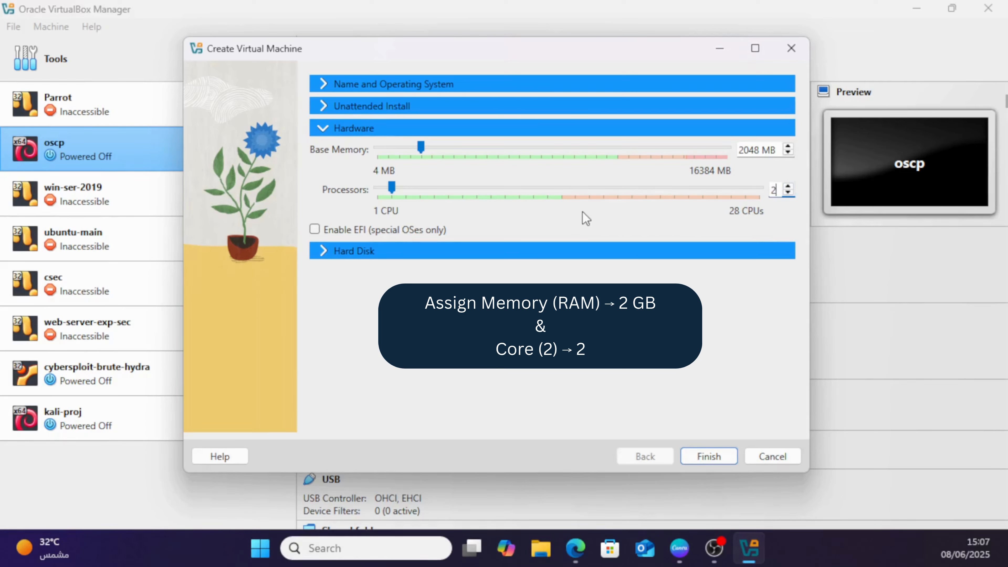
pyautogui.click(548, 188)
pyautogui.click(548, 189)
pyautogui.click(547, 188)
pyautogui.click(548, 189)
pyautogui.click(548, 189)
pyautogui.click(547, 188)
pyautogui.click(547, 188)
pyautogui.click(547, 189)
pyautogui.click(548, 189)
pyautogui.click(548, 188)
# Set the new virtual hard disk's size to 40 GB and finish creating the virtual machine.
pyautogui.click(528, 251)
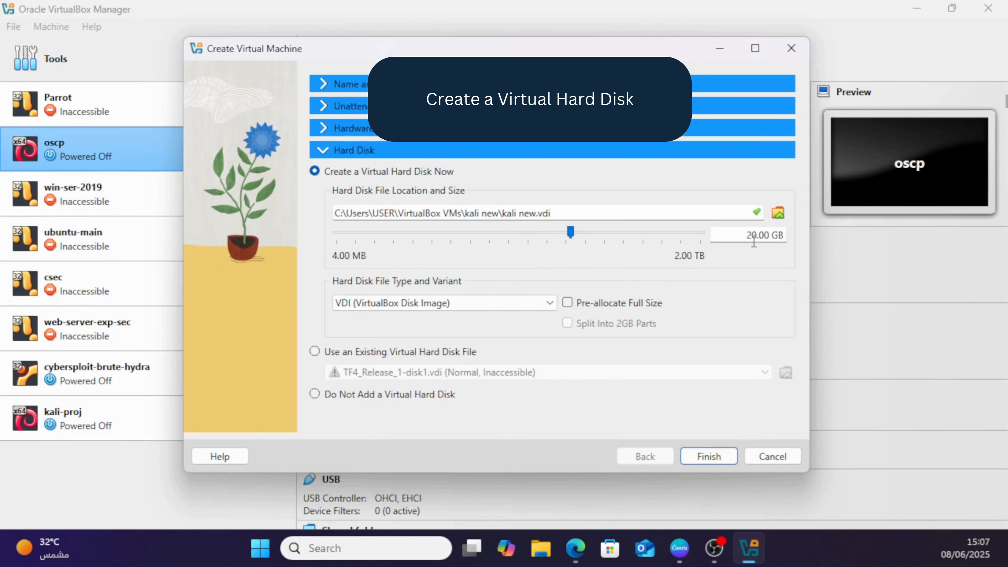
pyautogui.click(582, 232)
pyautogui.click(605, 232)
pyautogui.click(533, 233)
pyautogui.click(712, 457)
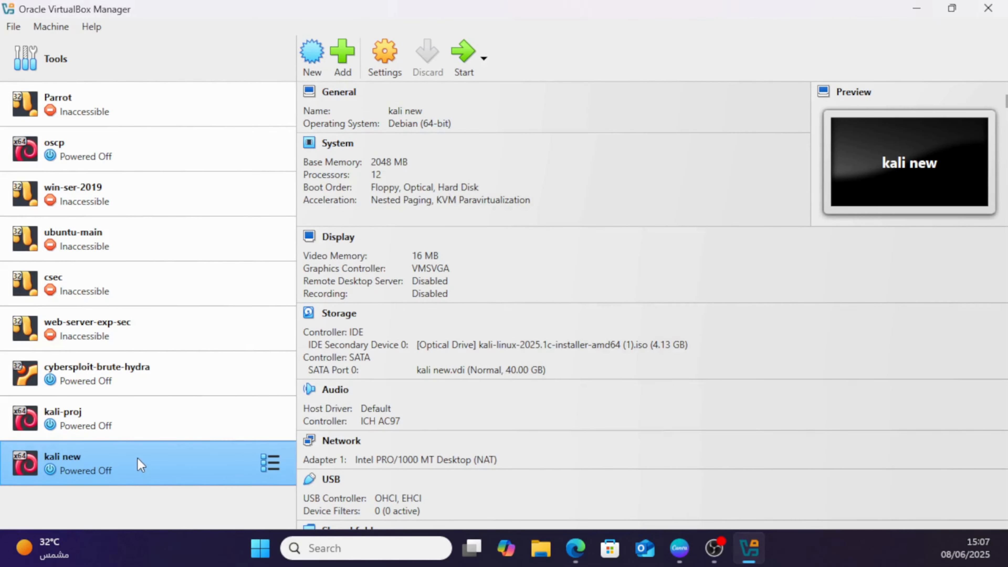
# Attach network Adapter 1 of the kali new machine to Bridged Adapter using Intel(R) Wi-Fi 6 AX201 160MHz.
pyautogui.click(492, 460)
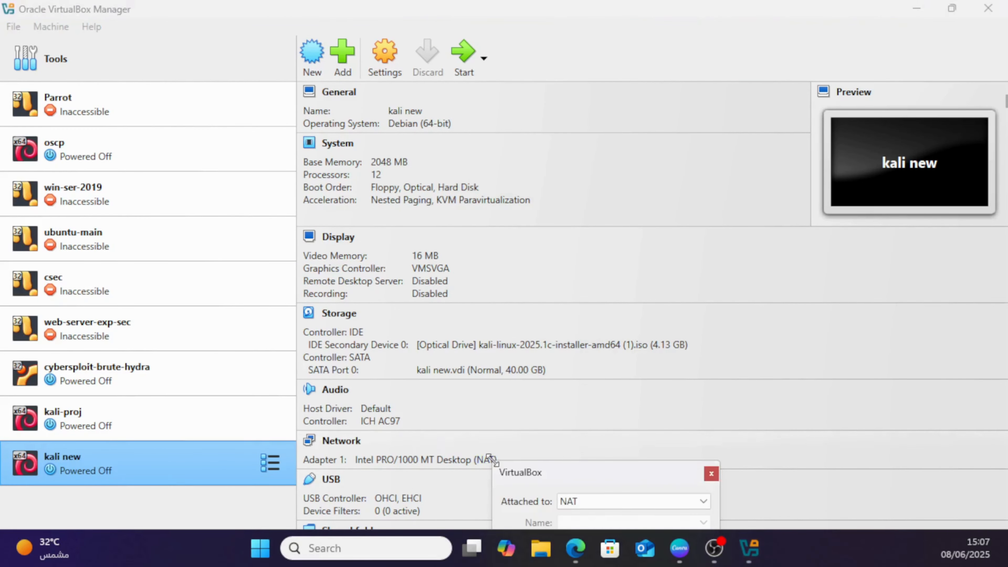
pyautogui.click(562, 262)
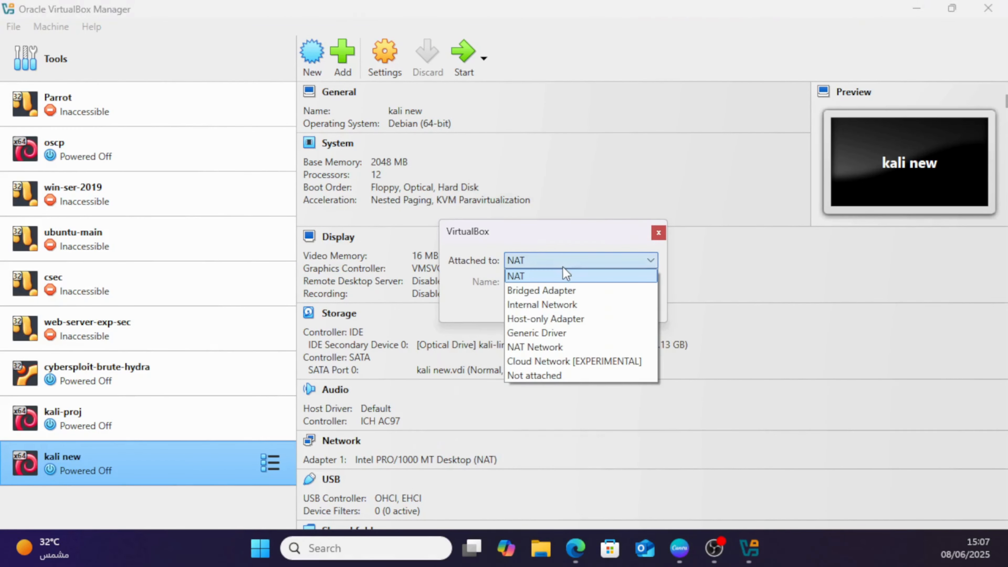
pyautogui.click(602, 292)
pyautogui.click(638, 312)
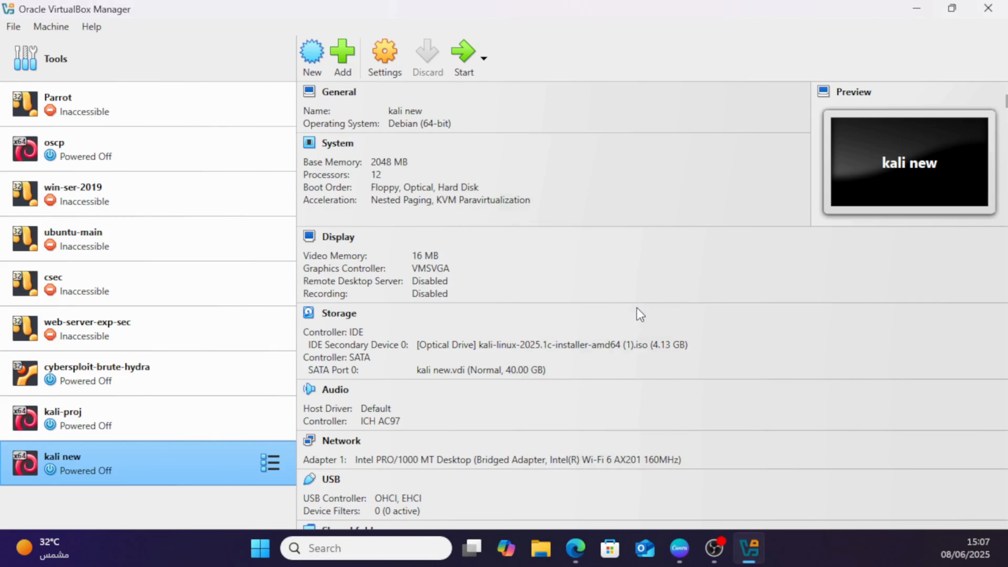
# Start the kali new machine, maximize its window and launch the Kali installer from the boot menu.
pyautogui.click(470, 72)
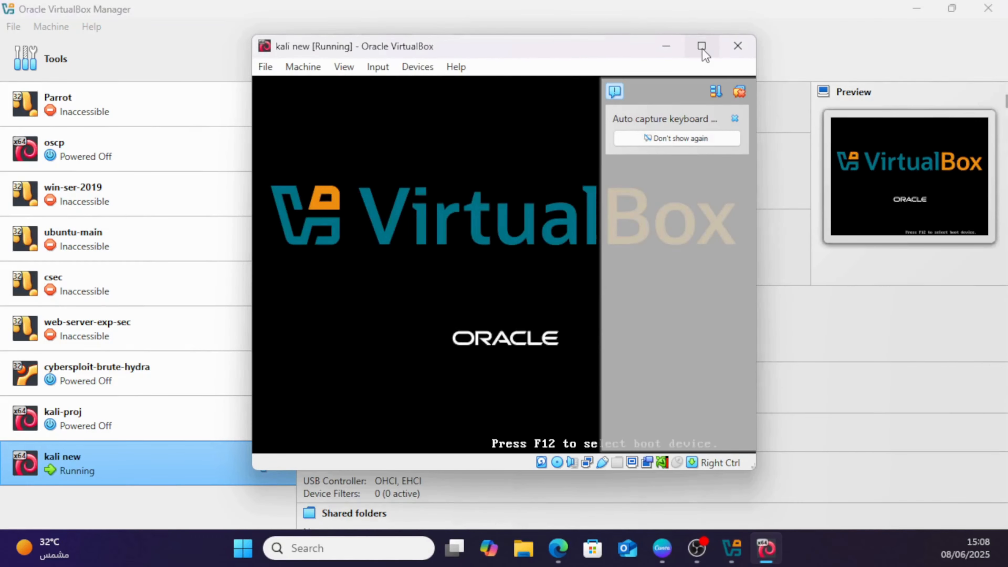
pyautogui.click(702, 48)
pyautogui.press('Return')
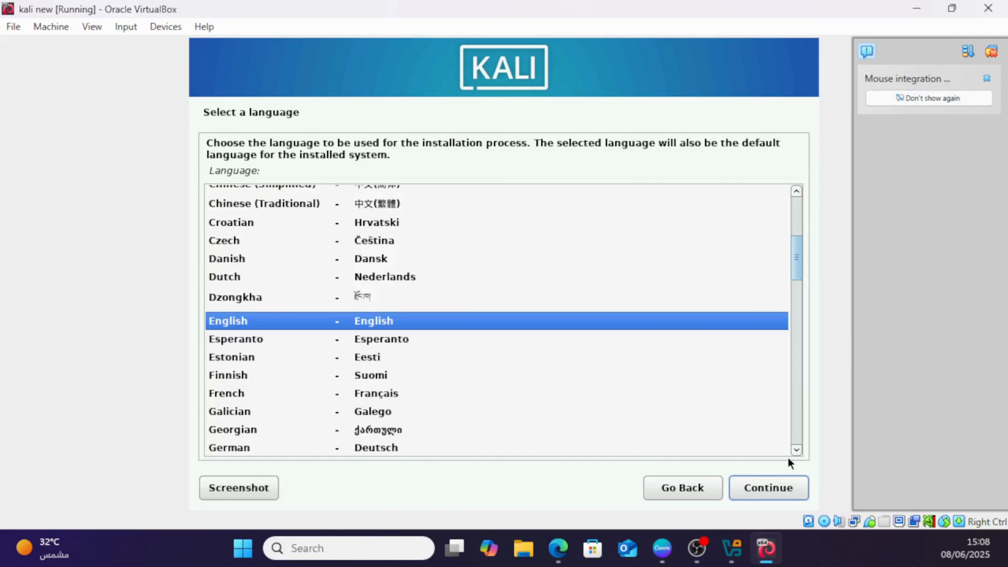
# Configure the Kali installation with English language, United States location, American English keymap and the hostname kali.
pyautogui.click(769, 484)
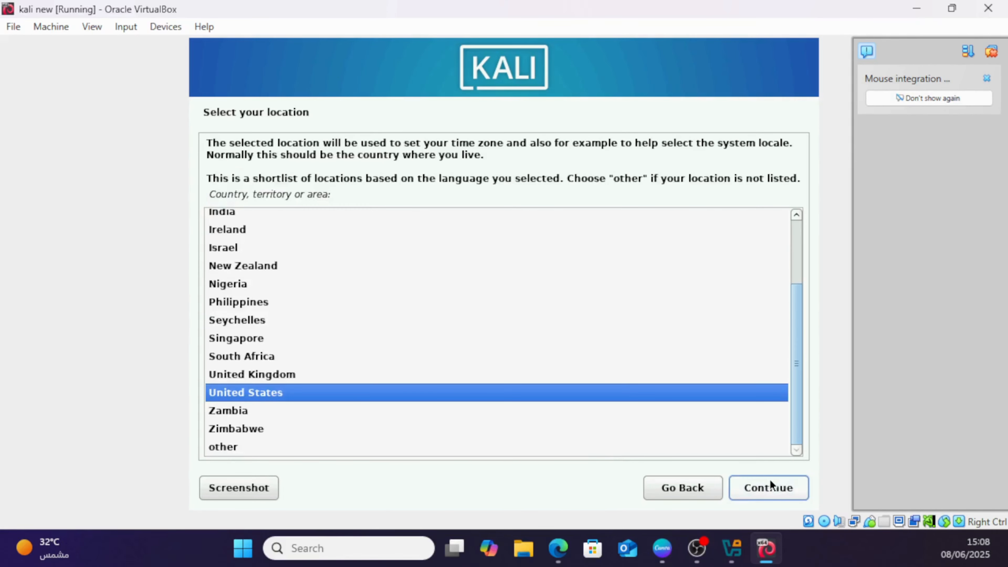
pyautogui.click(749, 489)
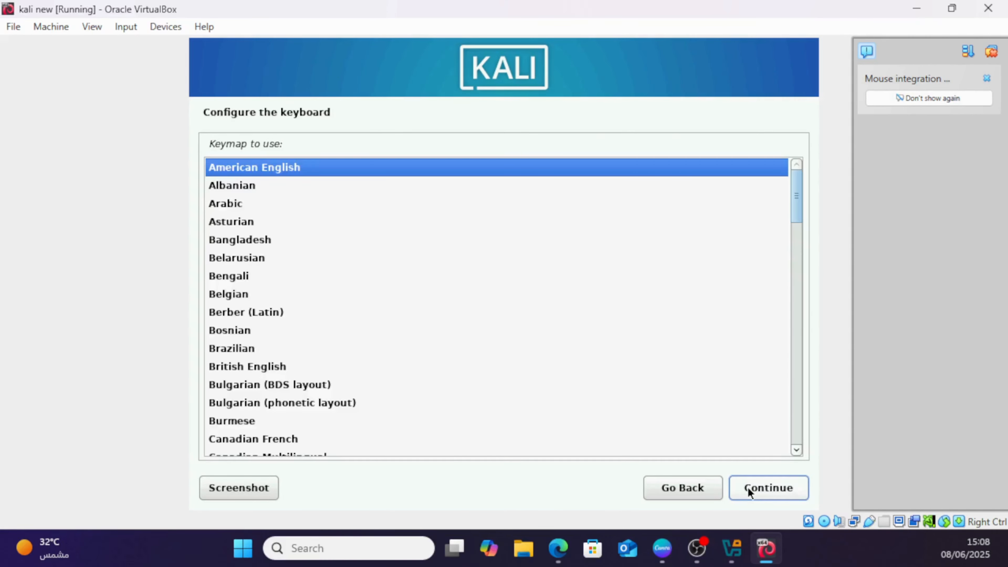
pyautogui.click(748, 489)
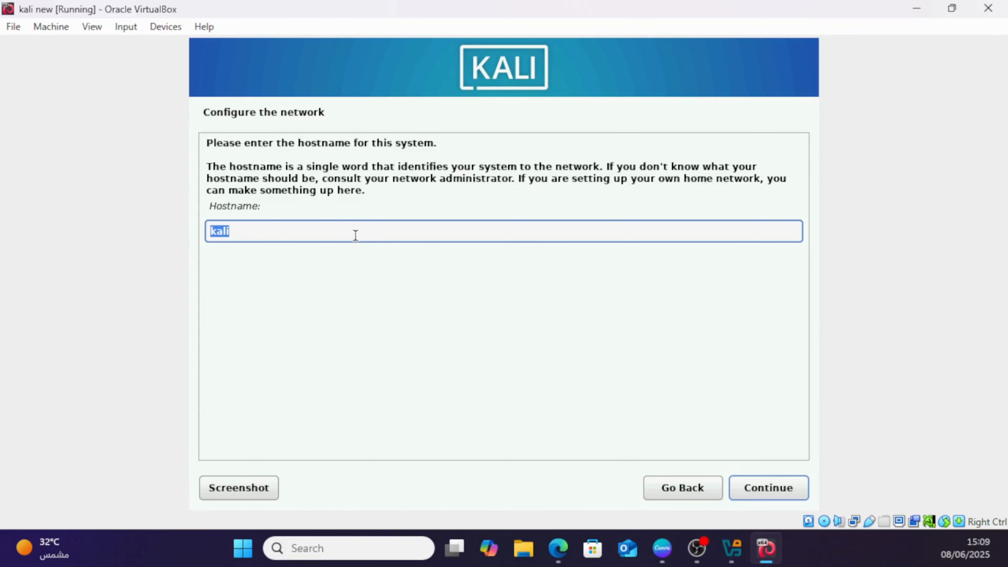
pyautogui.click(766, 487)
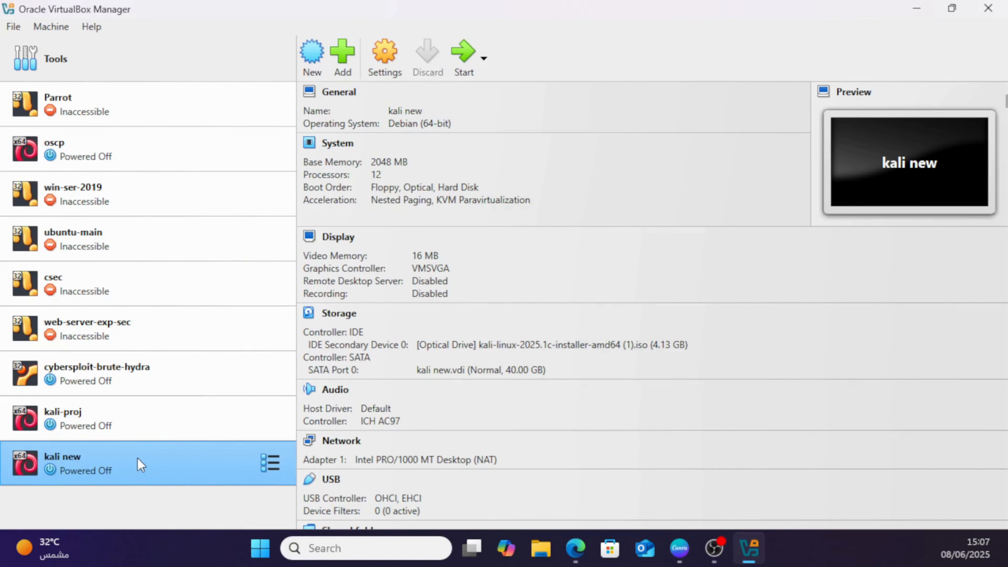
# Change the powered-off kali new machine's network from NAT to Bridged Adapter with Intel(R) Wi-Fi 6 AX201 160MHz.
pyautogui.click(490, 461)
pyautogui.click(564, 261)
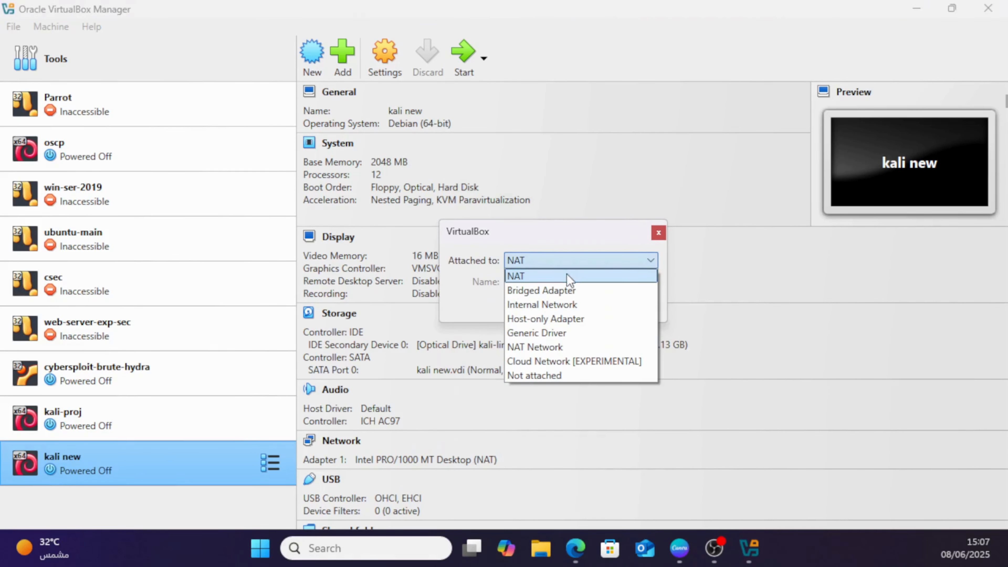
pyautogui.click(602, 291)
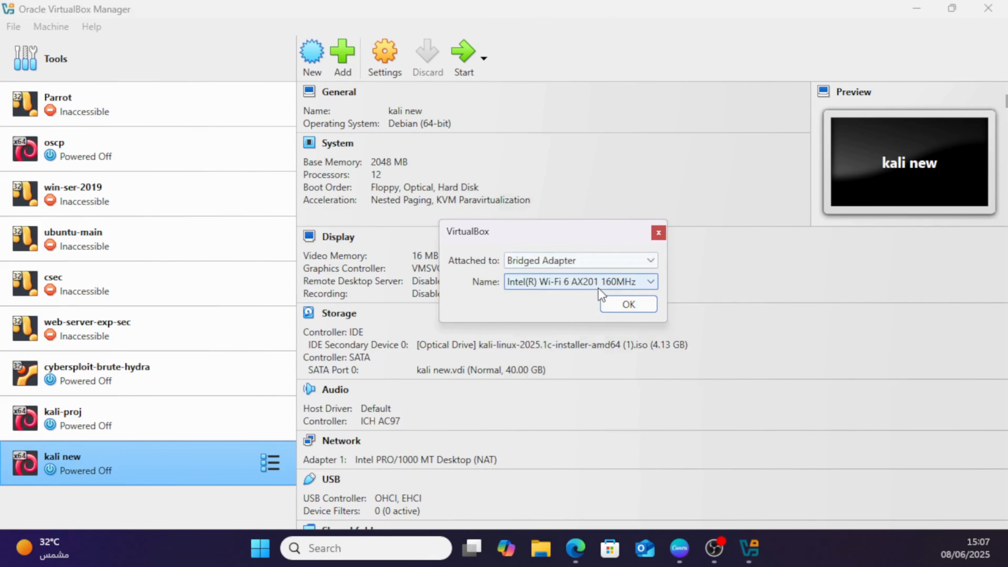
pyautogui.click(635, 306)
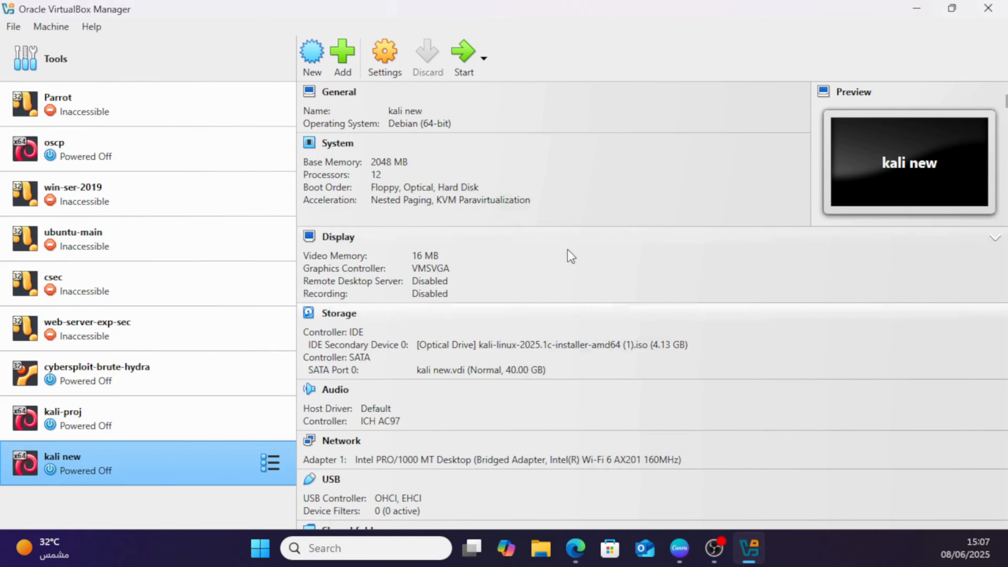
# Start the kali new virtual machine and maximize its window.
pyautogui.click(469, 73)
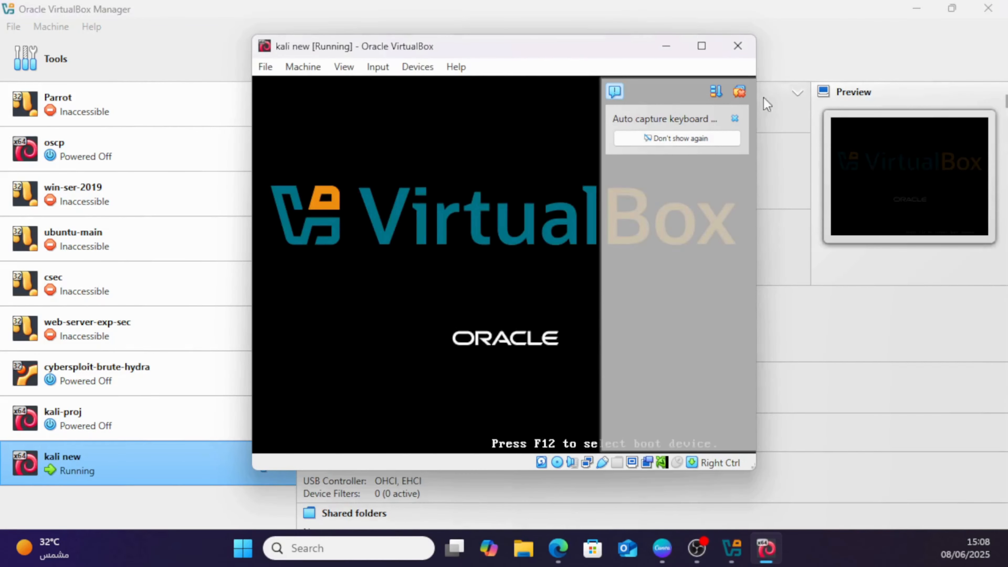
pyautogui.click(702, 47)
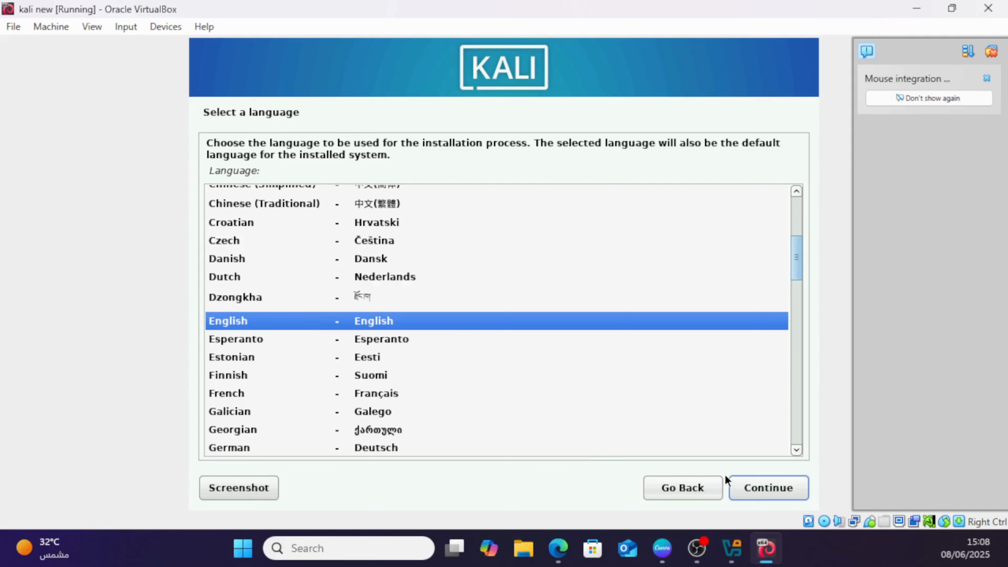
# Accept English as the installer language, United States as the location and American English as the keymap.
pyautogui.click(770, 481)
pyautogui.click(749, 492)
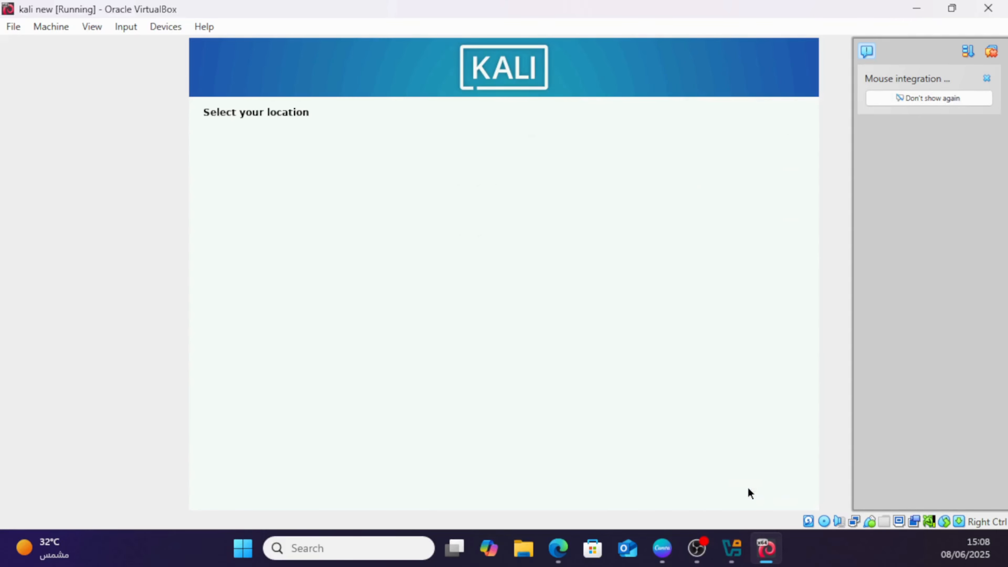
pyautogui.click(749, 492)
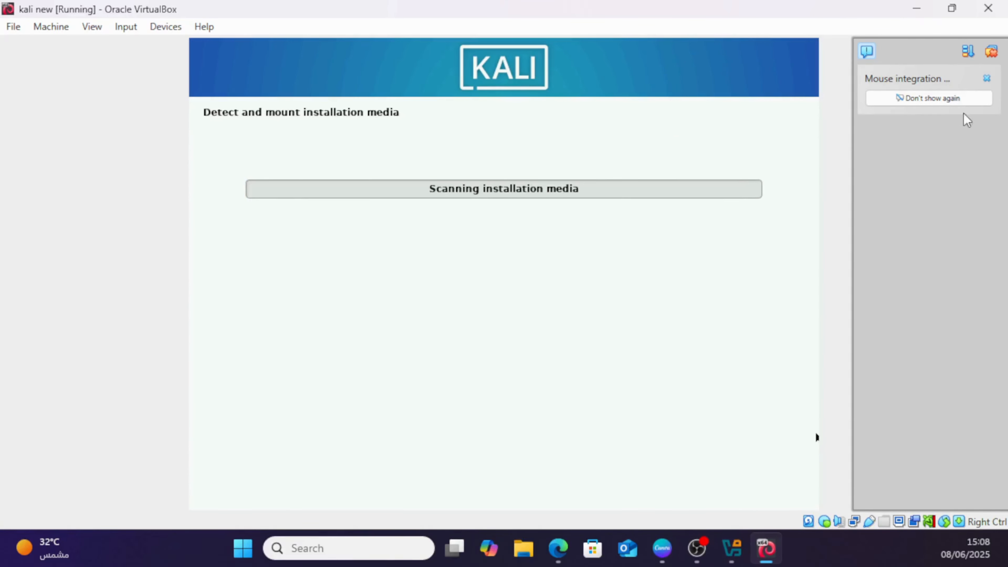
# Dismiss the mouse integration notification and accept kali as the system's hostname.
pyautogui.click(987, 78)
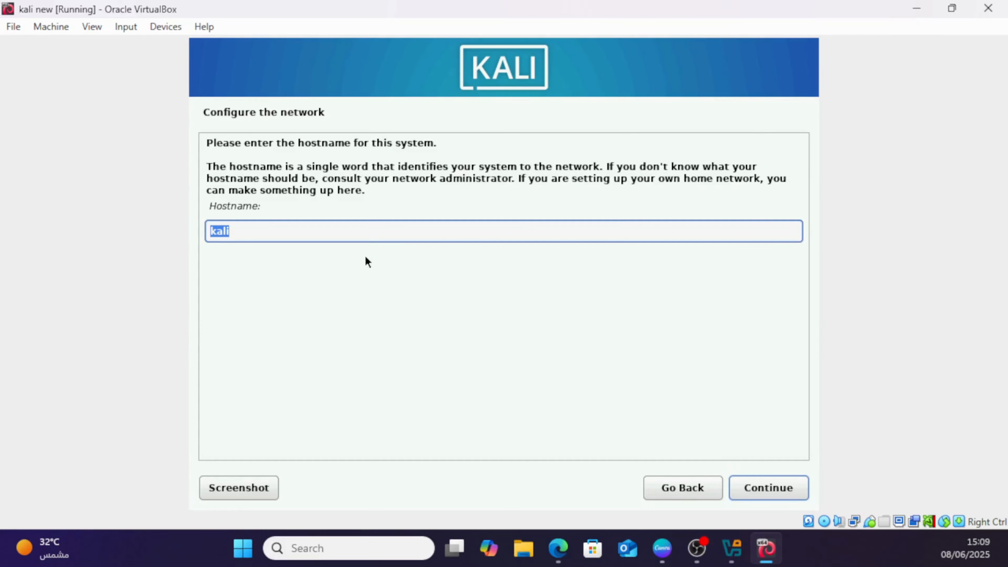
pyautogui.click(767, 488)
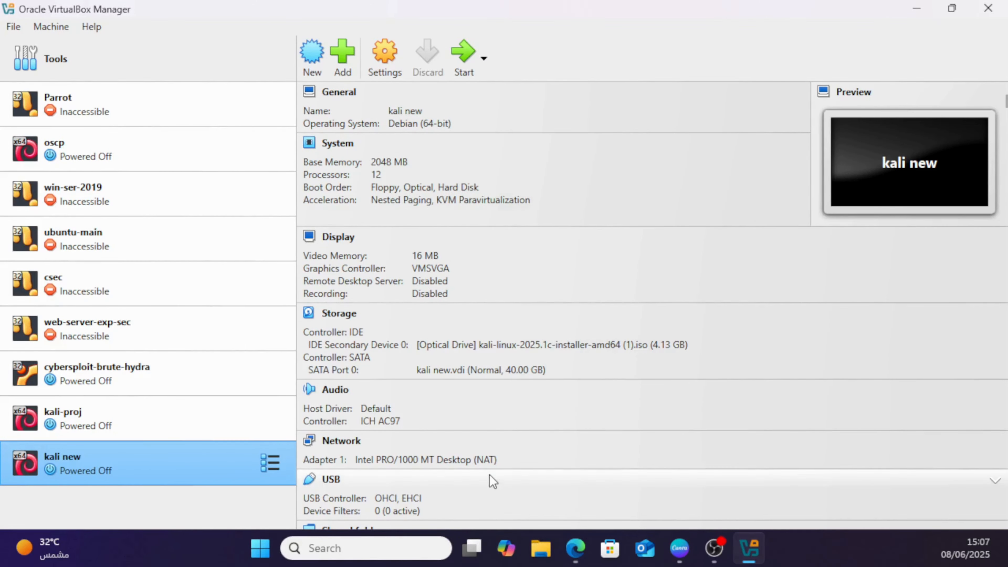
# Attach the kali new machine's network Adapter 1 to Bridged Adapter using Intel(R) Wi-Fi 6 AX201 160MHz.
pyautogui.click(489, 460)
pyautogui.moveTo(543, 467); pyautogui.dragTo(490, 226)
pyautogui.click(561, 262)
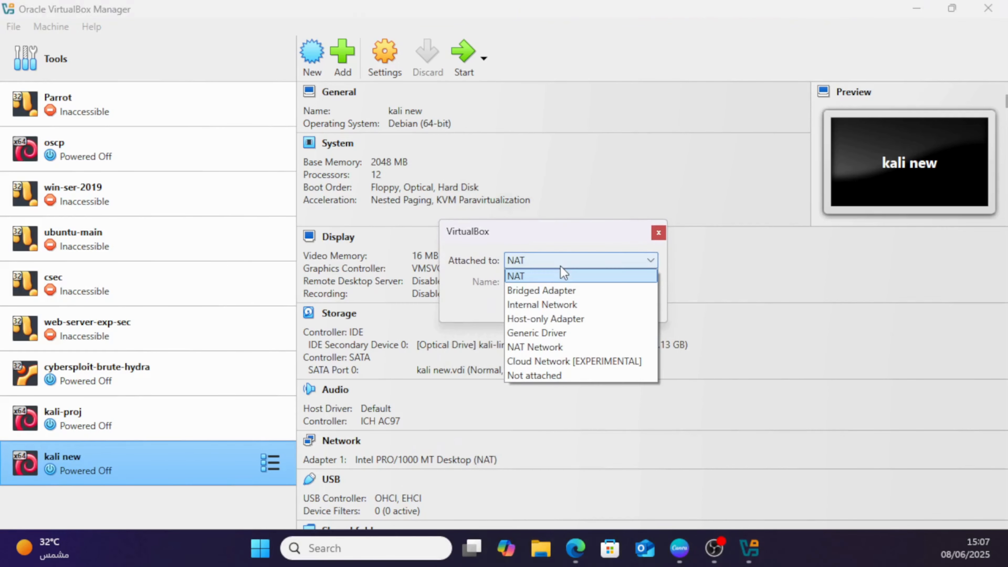
pyautogui.click(601, 294)
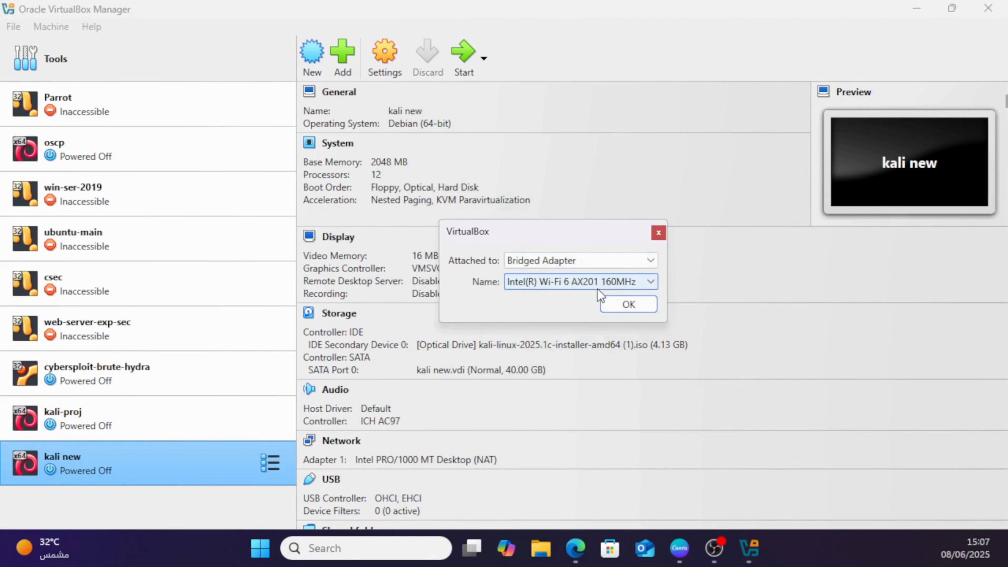
pyautogui.click(634, 306)
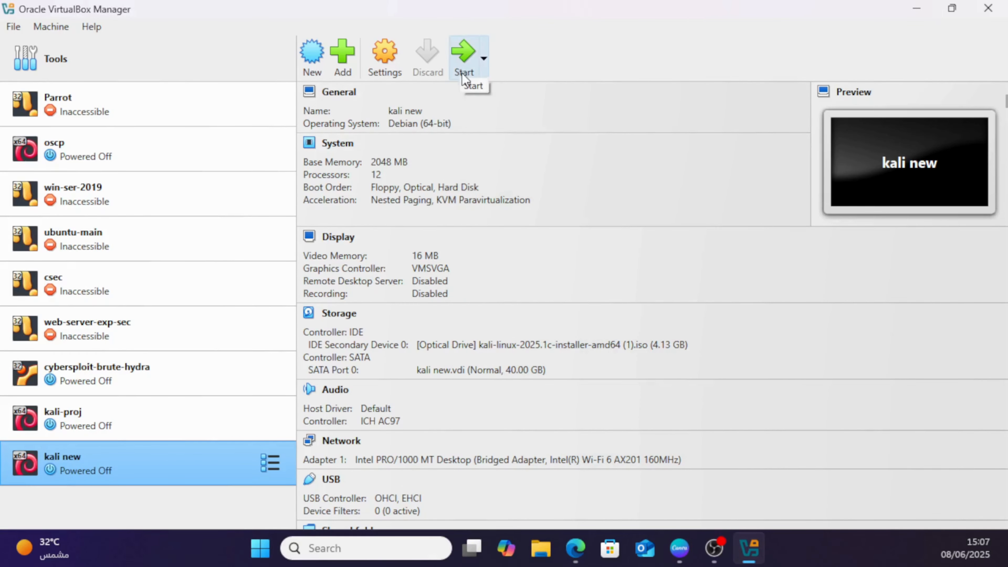
# Start the kali new virtual machine, maximize its window and dismiss all of its notifications.
pyautogui.click(469, 73)
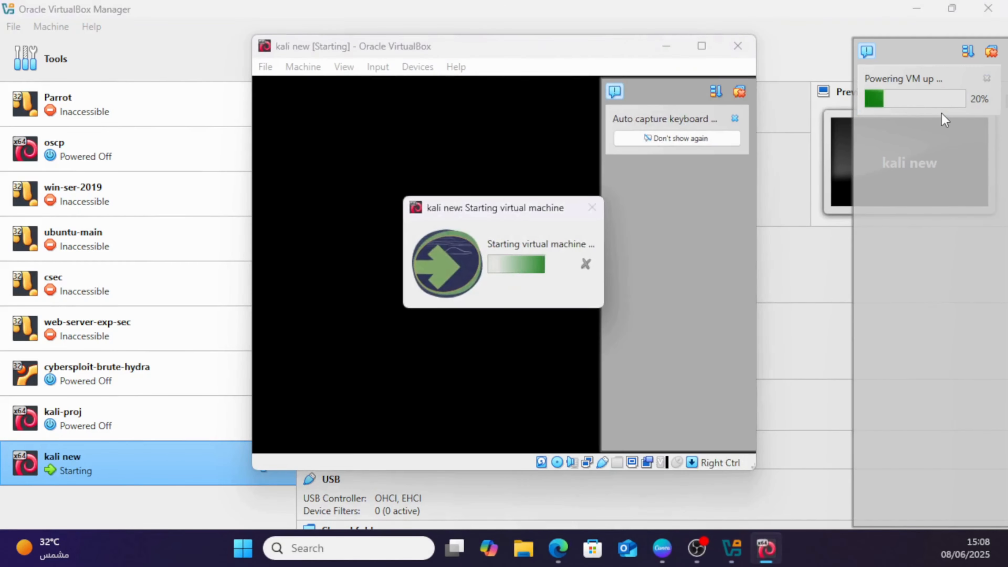
pyautogui.click(702, 48)
pyautogui.click(991, 54)
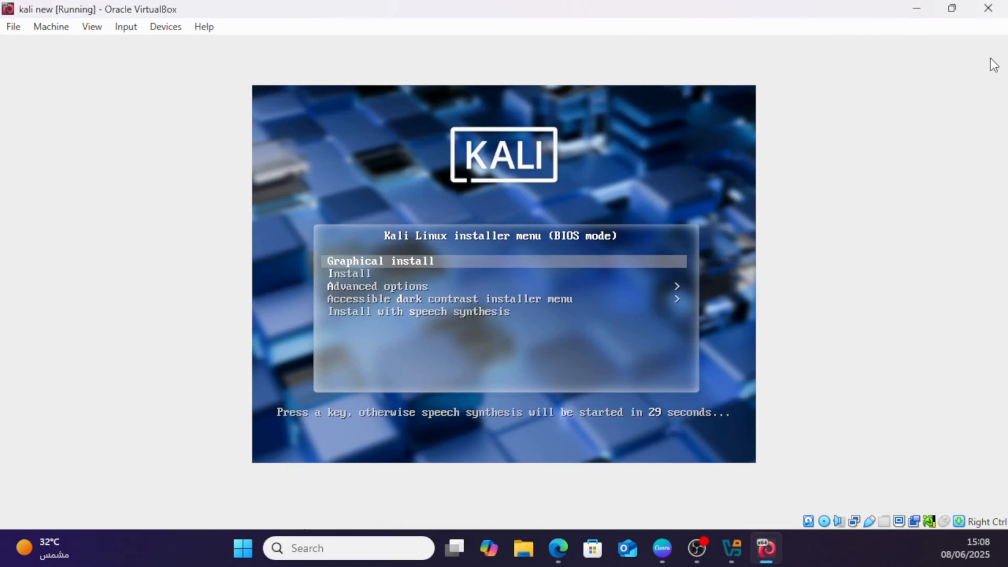
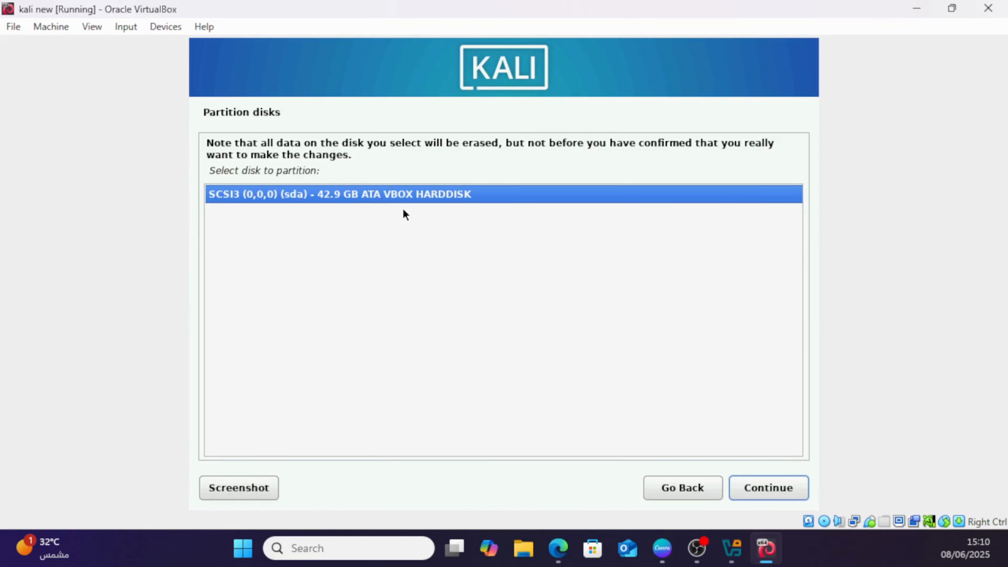
# Select the SCSI3 (sda) VBOX HARDDISK for partitioning and use the scheme with all files in one partition.
pyautogui.click(792, 486)
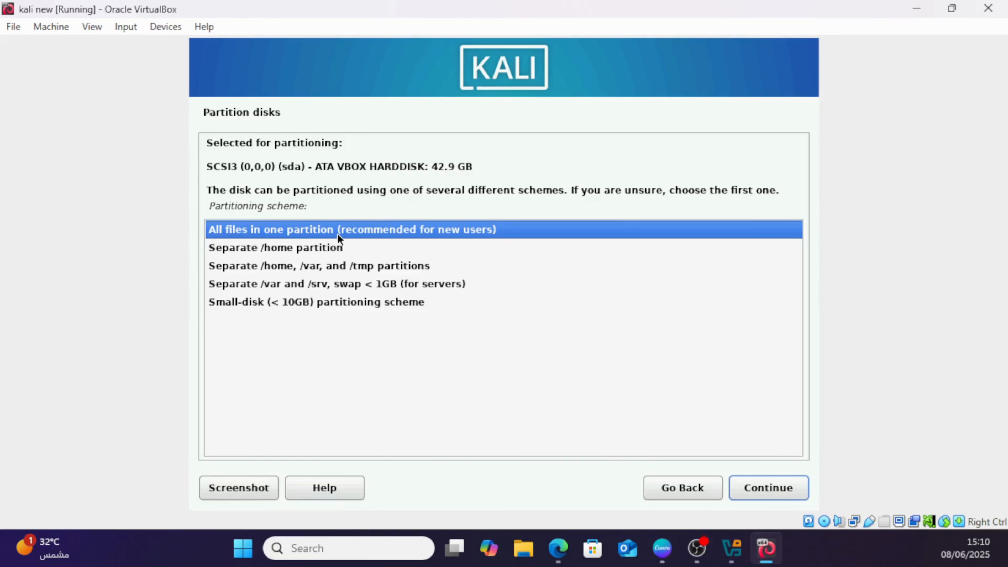
pyautogui.click(351, 248)
pyautogui.click(356, 235)
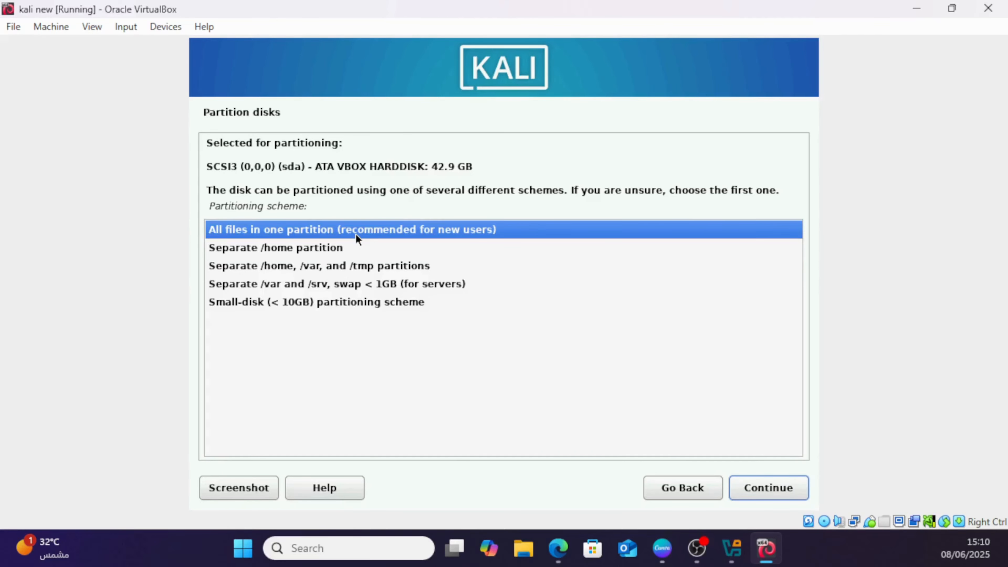
pyautogui.click(796, 494)
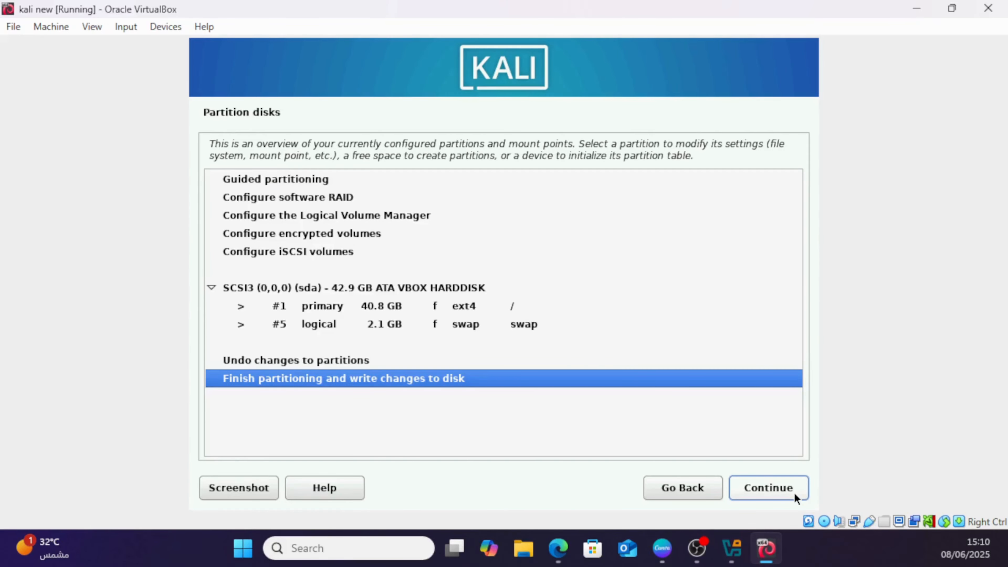
# Finish partitioning and agree to write the changes to the disk.
pyautogui.click(774, 491)
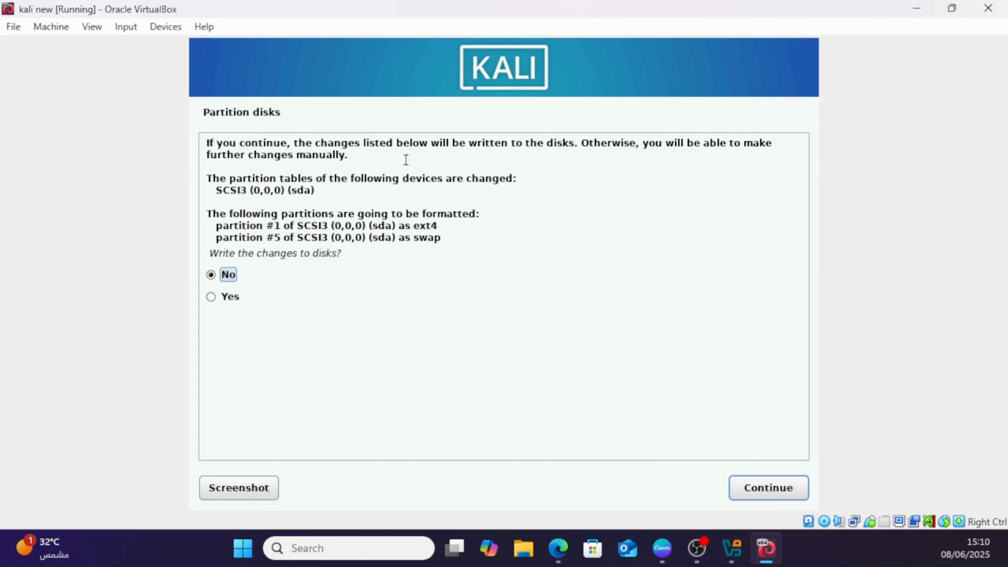
pyautogui.click(233, 297)
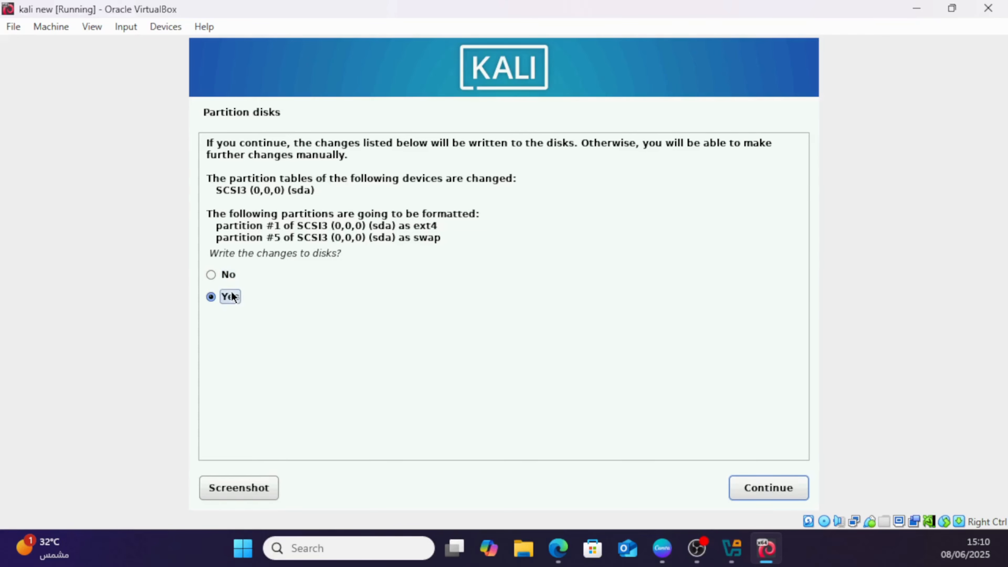
pyautogui.click(793, 493)
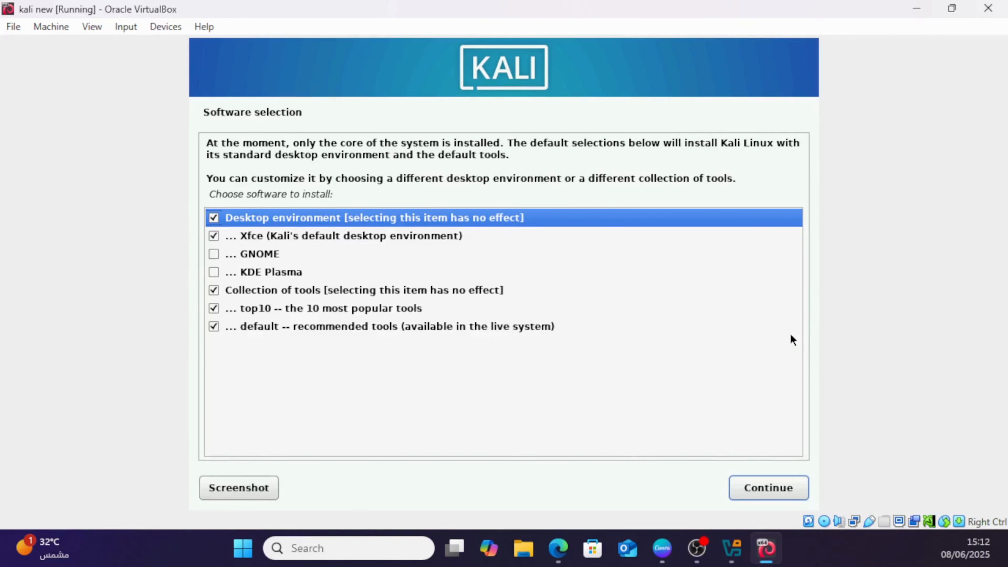
# Accept the default software selection and install the GRUB boot loader to the primary drive on /dev/sda.
pyautogui.click(774, 489)
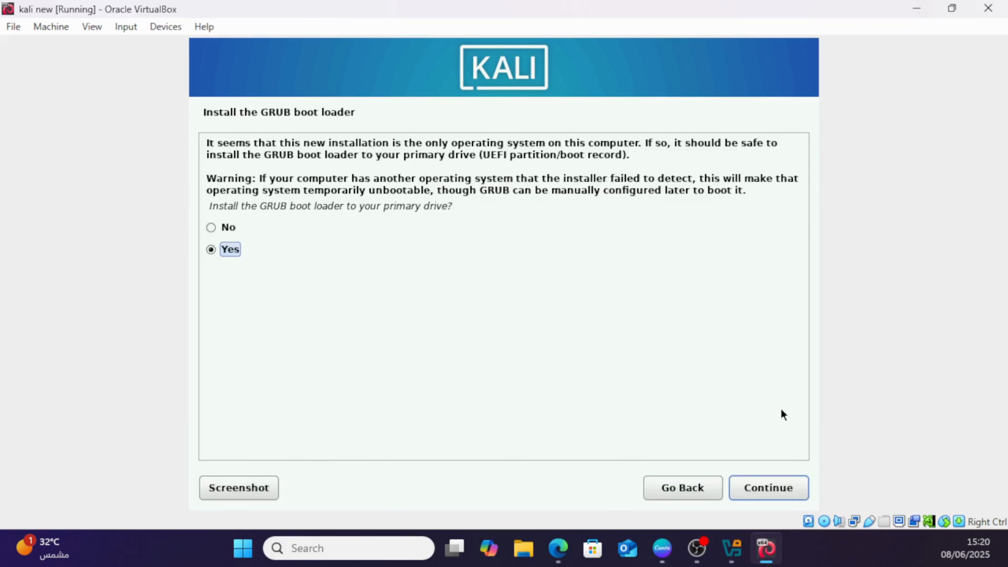
pyautogui.doubleClick(265, 205)
pyautogui.click(779, 489)
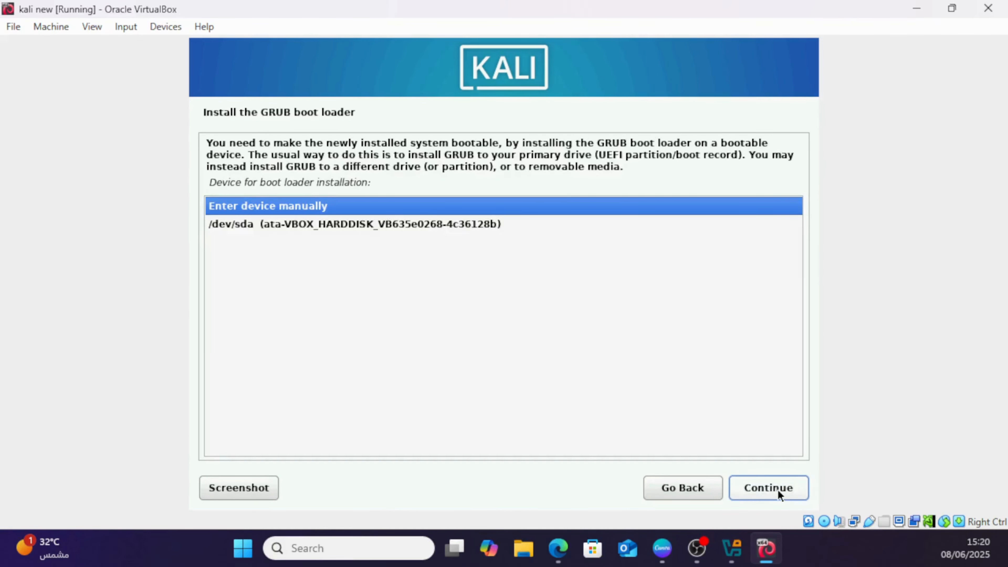
pyautogui.click(331, 226)
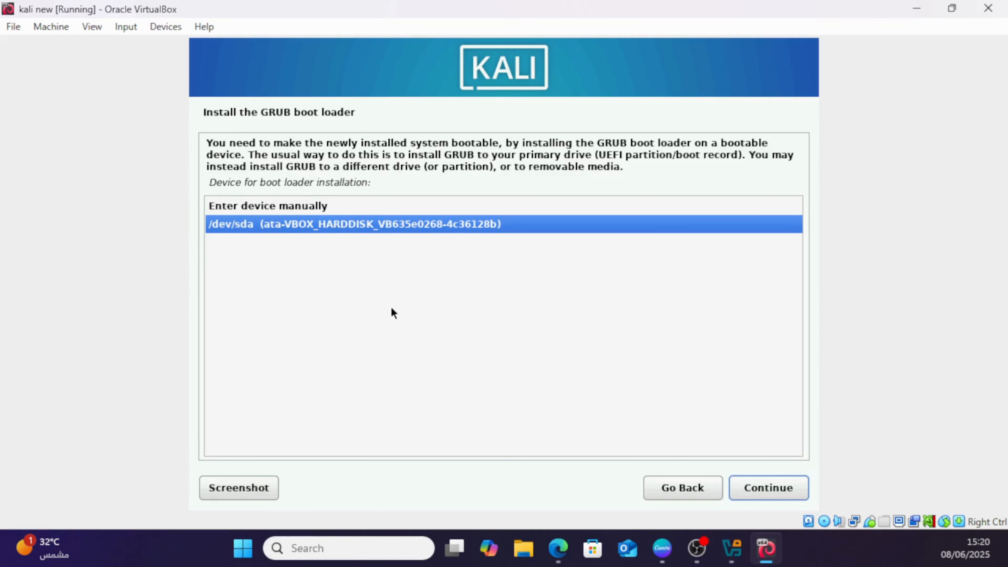
pyautogui.click(789, 487)
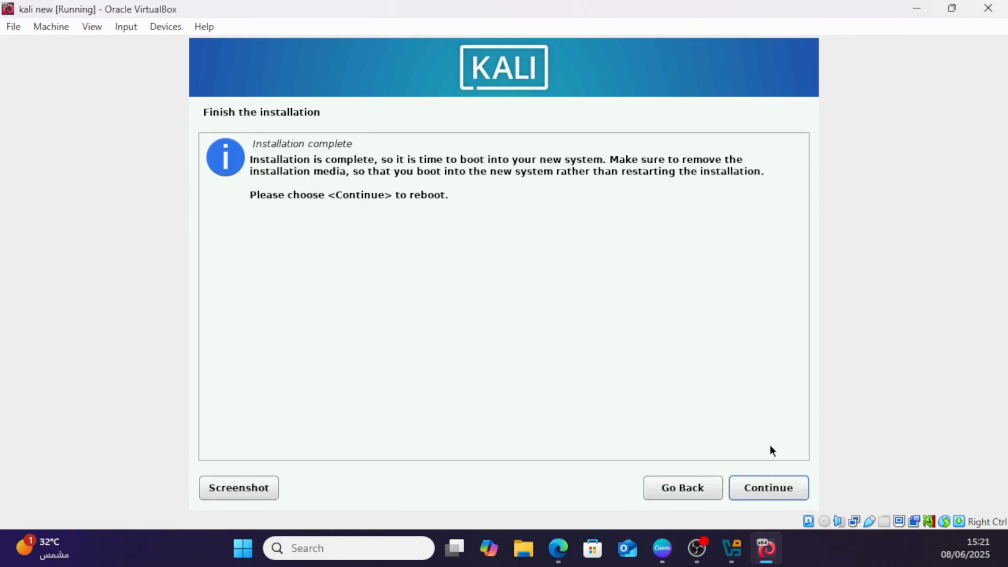
# Finish the installation by rebooting the virtual machine and boot the Kali GNU/Linux entry.
pyautogui.doubleClick(411, 195)
pyautogui.click(798, 480)
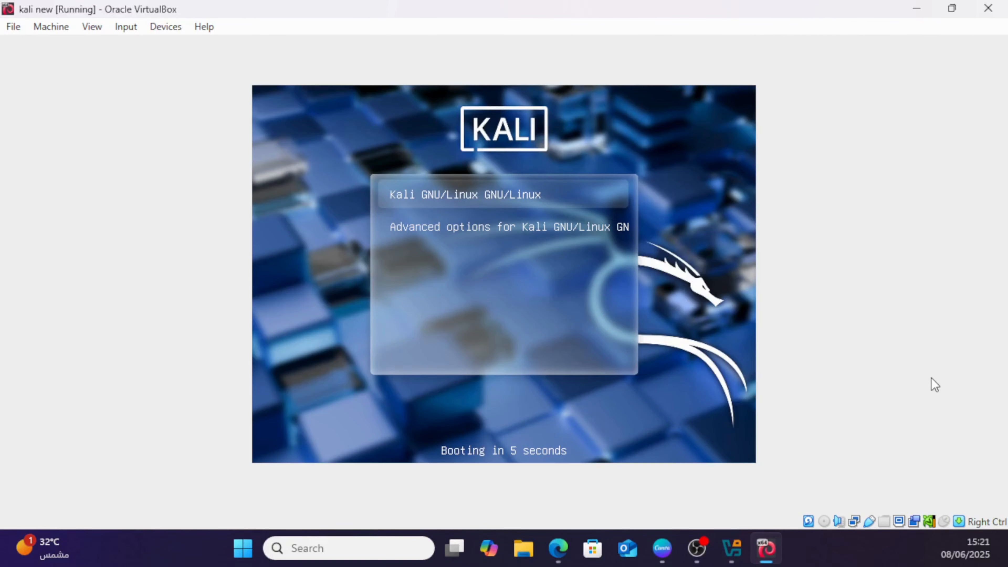
pyautogui.press('Return')
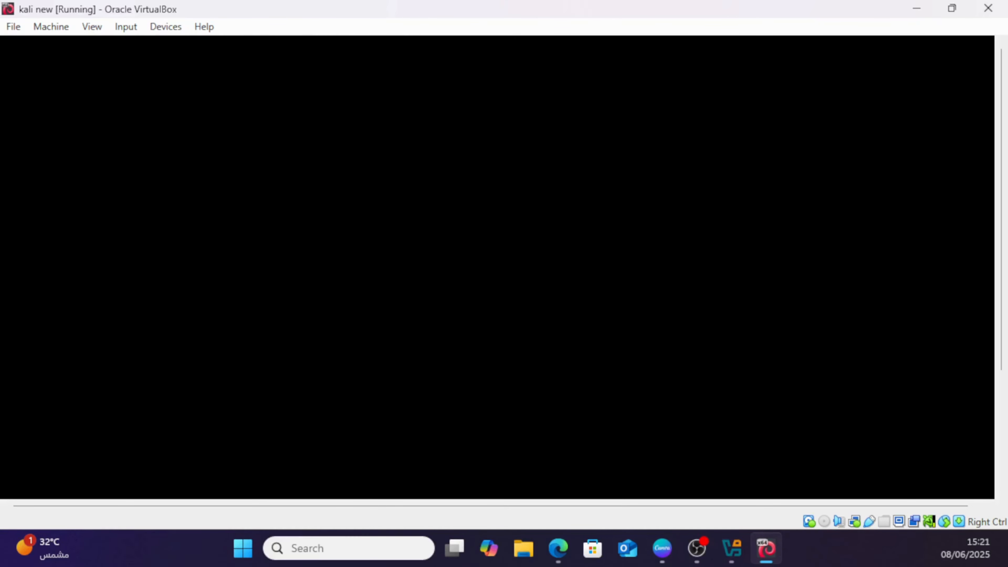
# Log in to the new Kali system with the account's username and password.
pyautogui.write('kali')
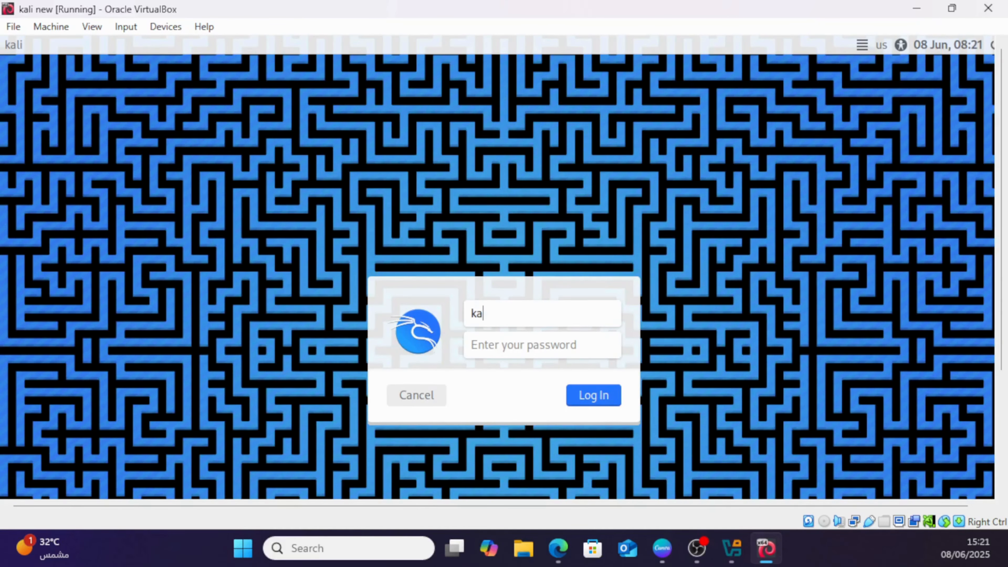
pyautogui.press('Return')
pyautogui.write('kali')
pyautogui.press('Return')
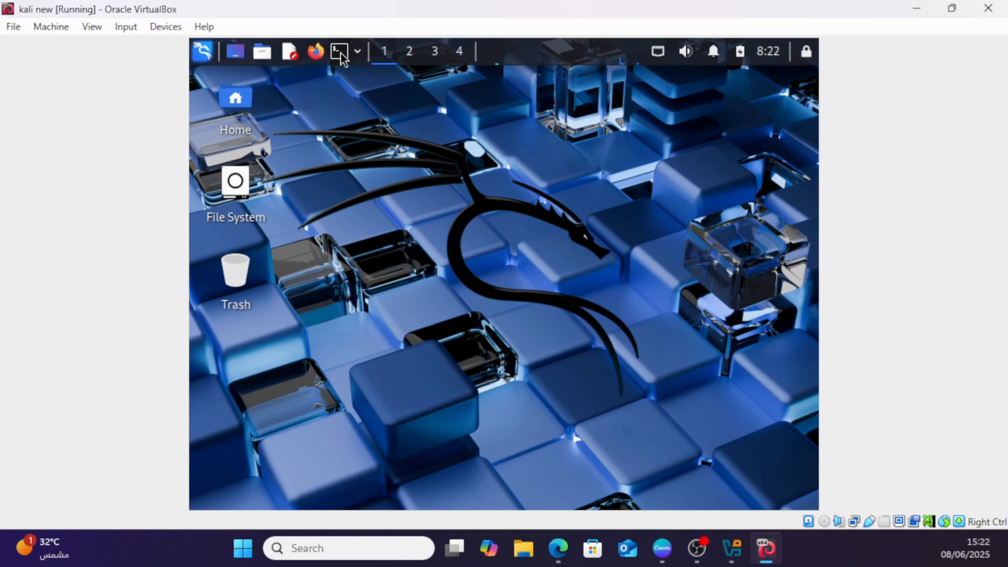
# Open a maximized terminal and run sudo apt update, authenticating with the account password.
pyautogui.click(340, 53)
pyautogui.click(787, 117)
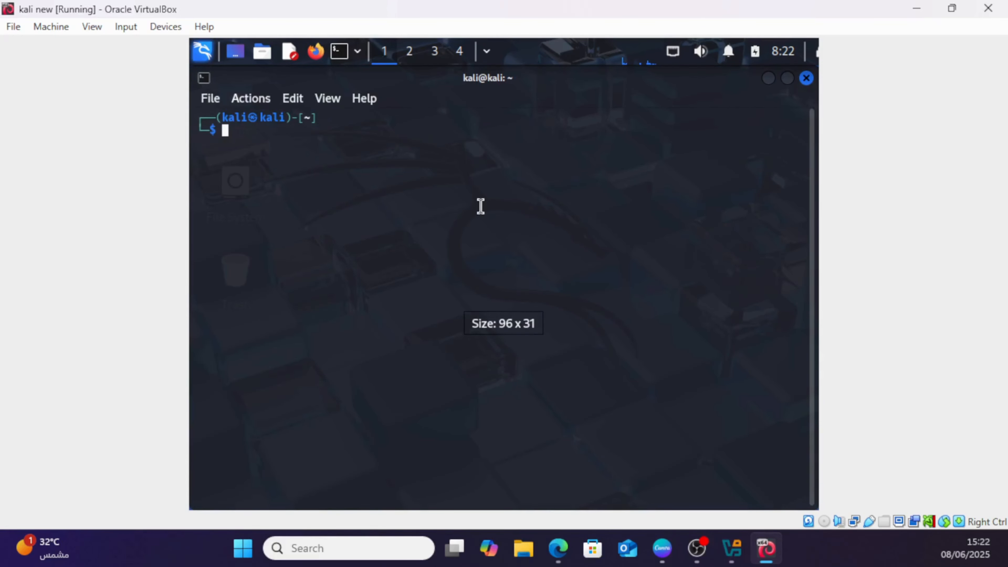
pyautogui.write('sudo apt update')
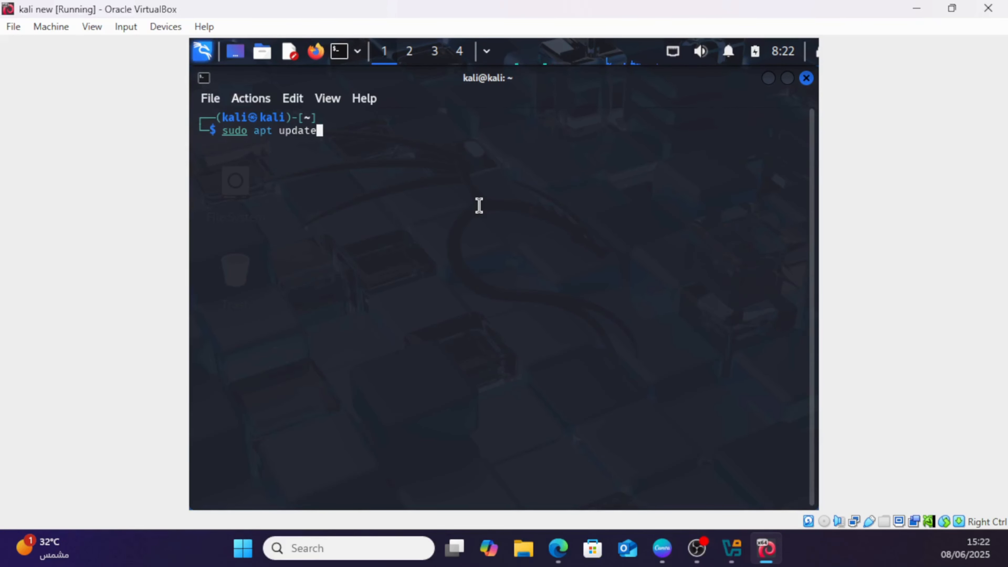
pyautogui.press('Return')
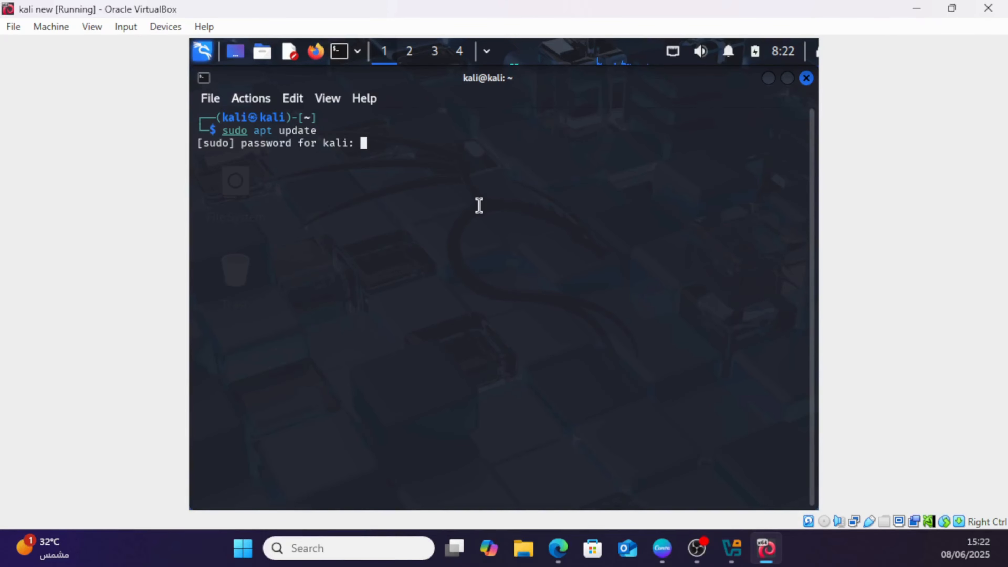
pyautogui.write('kali')
pyautogui.press('Return')
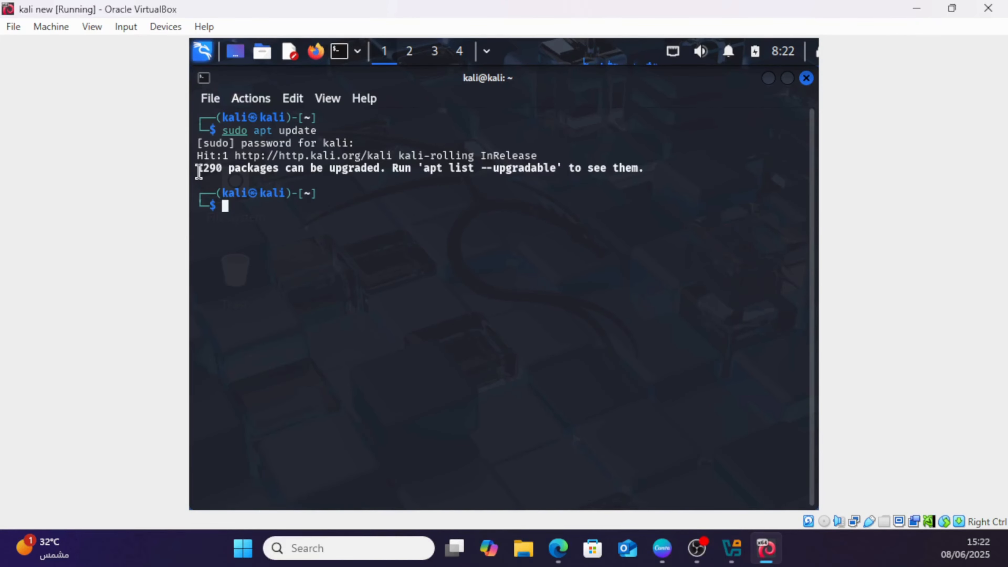
# Upgrade all installed packages without confirmation prompts by running sudo apt upgrade -y.
pyautogui.moveTo(199, 171); pyautogui.dragTo(643, 169)
pyautogui.click(439, 247)
pyautogui.write('sudo apt upgrad')
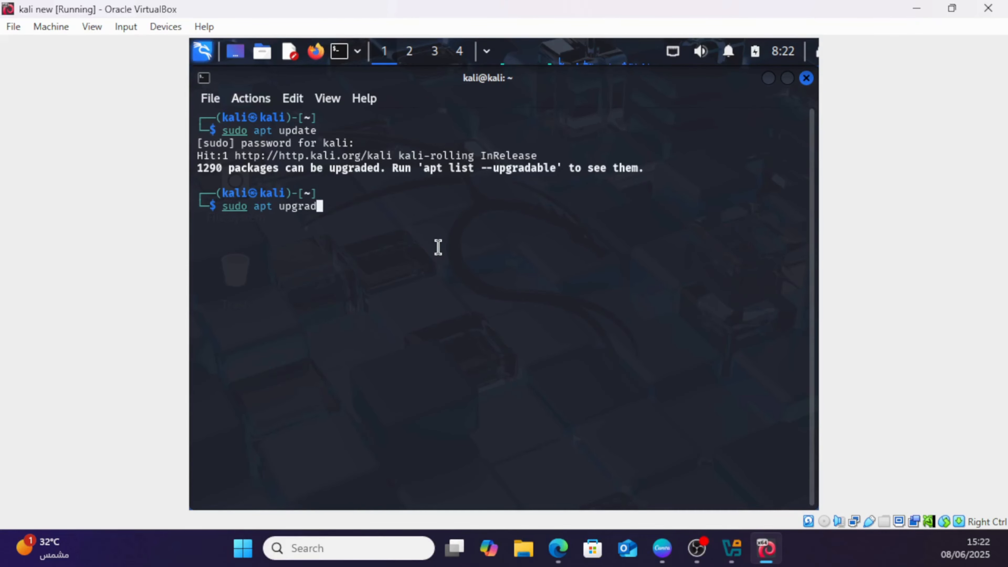
pyautogui.write('e -y')
pyautogui.press('Return')
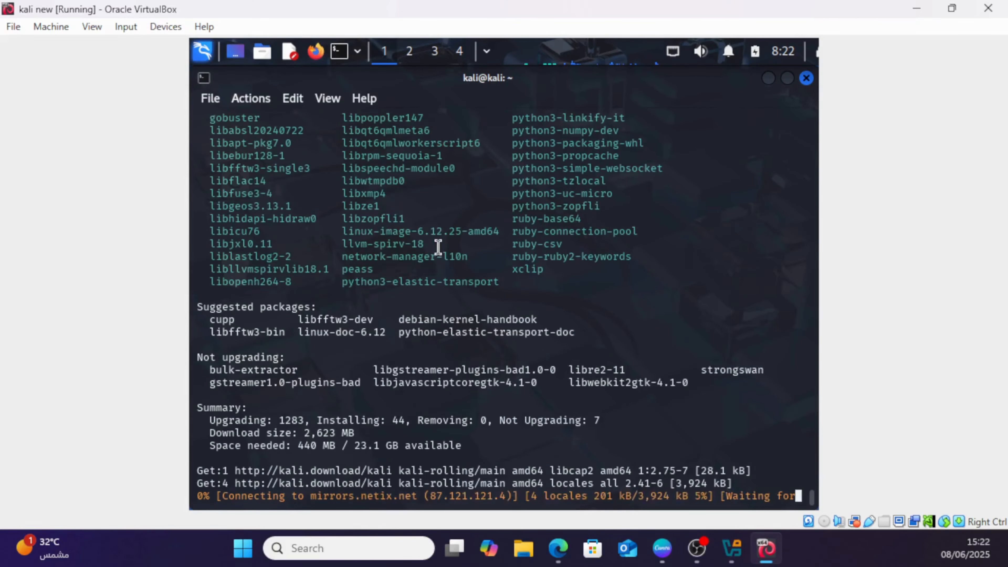